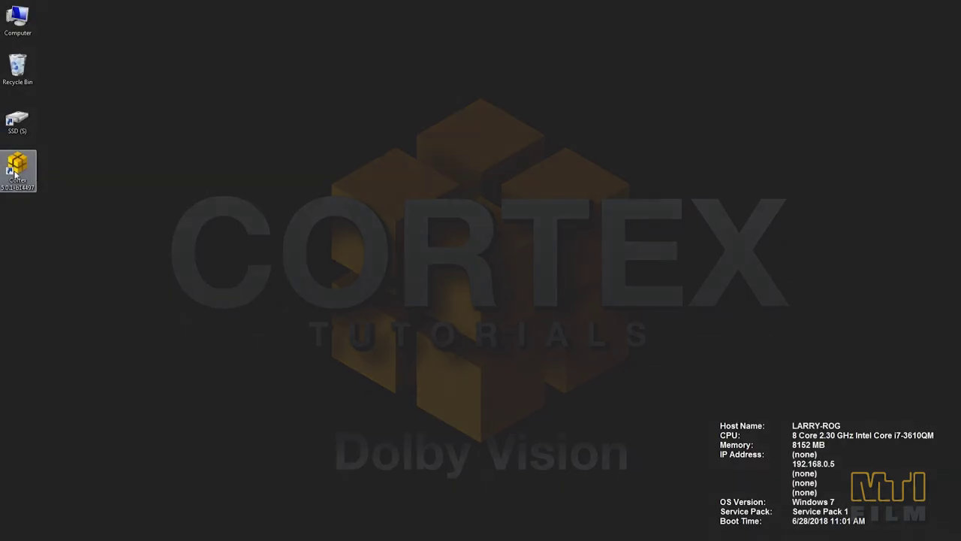
Step: Launch Cortex, lay the picture clip on V1 and the 8-channel audio on A1–A8
{"action": "double_click", "coordinate": [17, 171]}
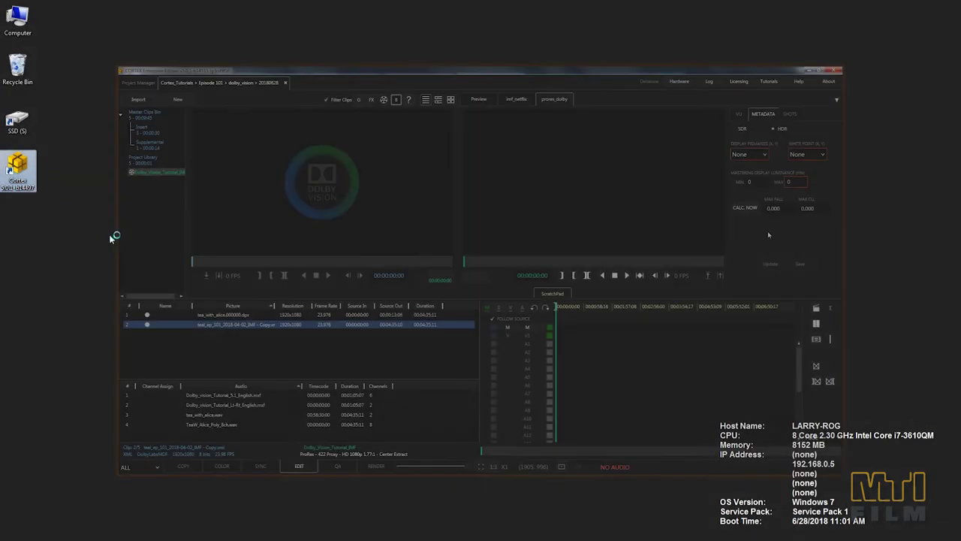
{"action": "left_click_drag", "start_coordinate": [225, 314], "coordinate": [562, 342]}
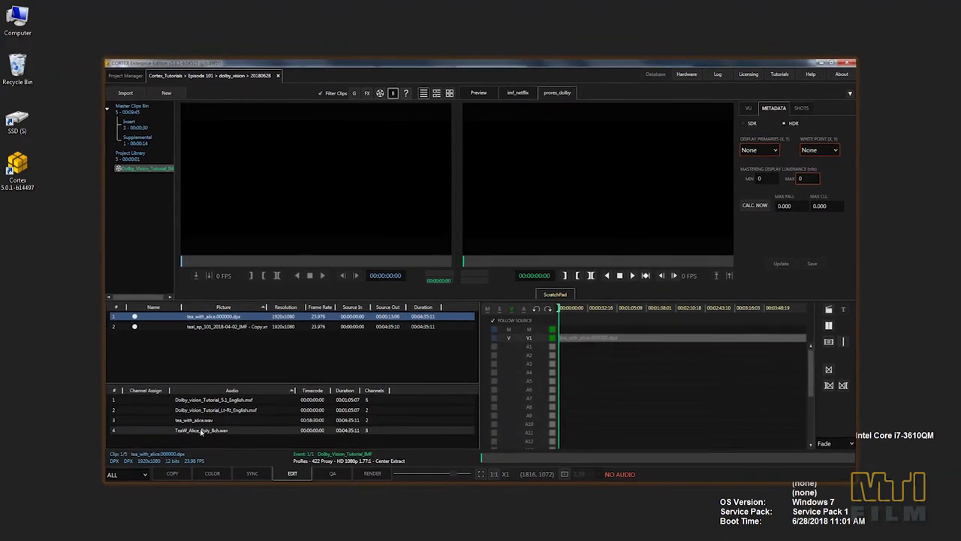
{"action": "left_click_drag", "start_coordinate": [203, 428], "coordinate": [570, 357]}
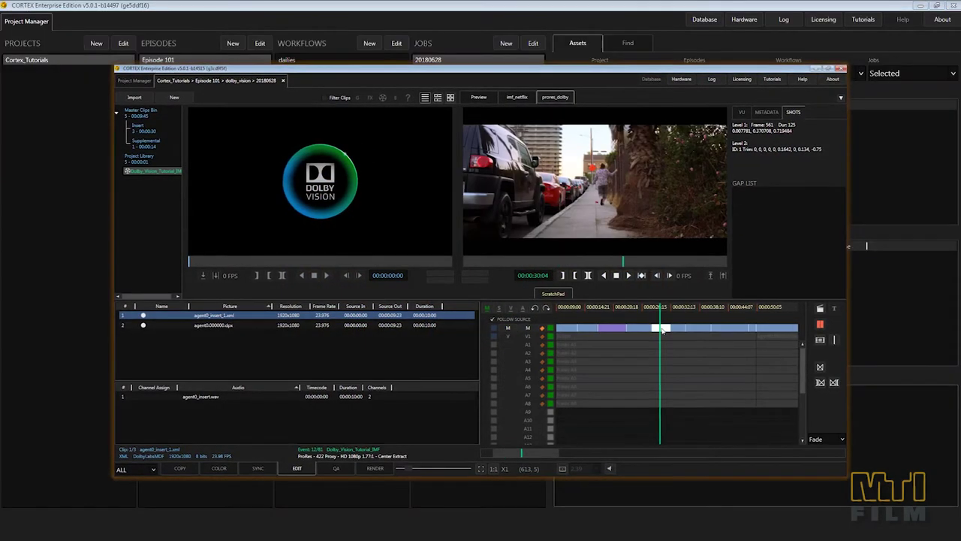
{"action": "left_click", "coordinate": [606, 331]}
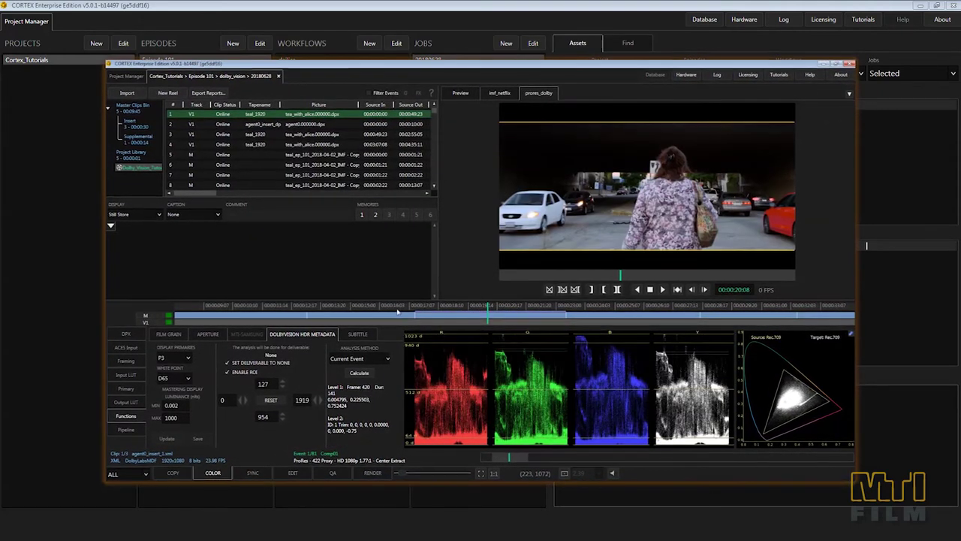
Step: Scrub the playhead back through the shot to 00:00:17:20
{"action": "left_click", "coordinate": [441, 306]}
{"action": "left_click_drag", "start_coordinate": [441, 309], "coordinate": [423, 311]}
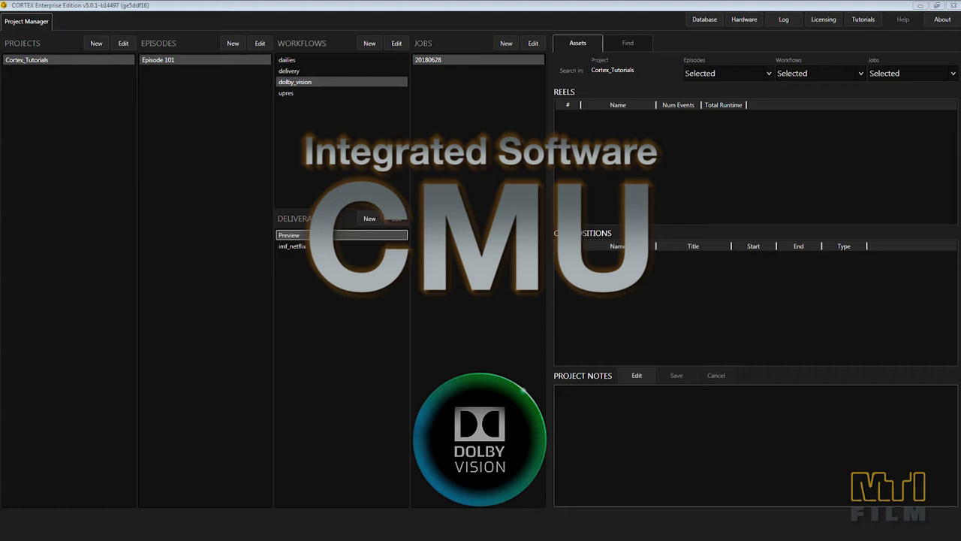
Step: Start a new dolby_vision deliverable, choosing its type and 4K/UHD Dolby Vision HDR delivery
{"action": "left_click", "coordinate": [367, 220]}
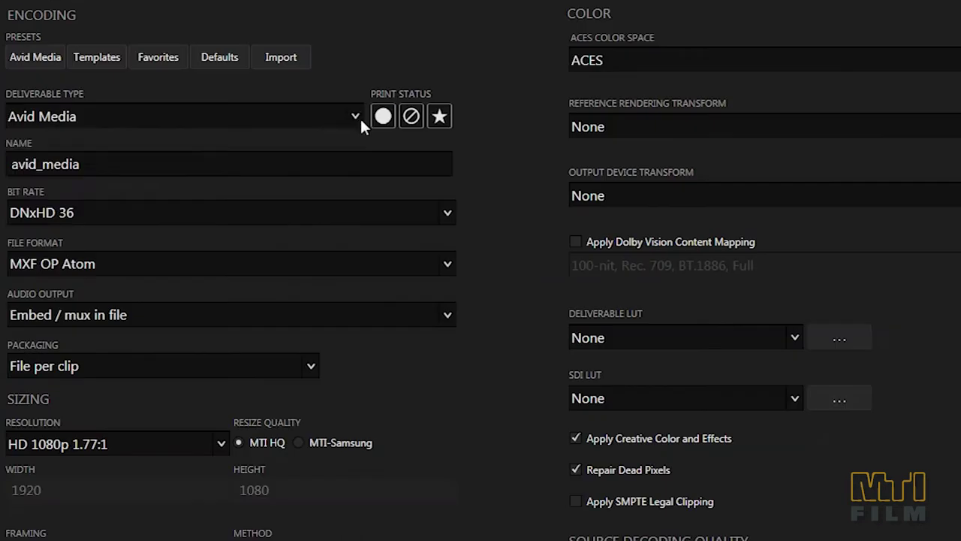
{"action": "left_click", "coordinate": [208, 150]}
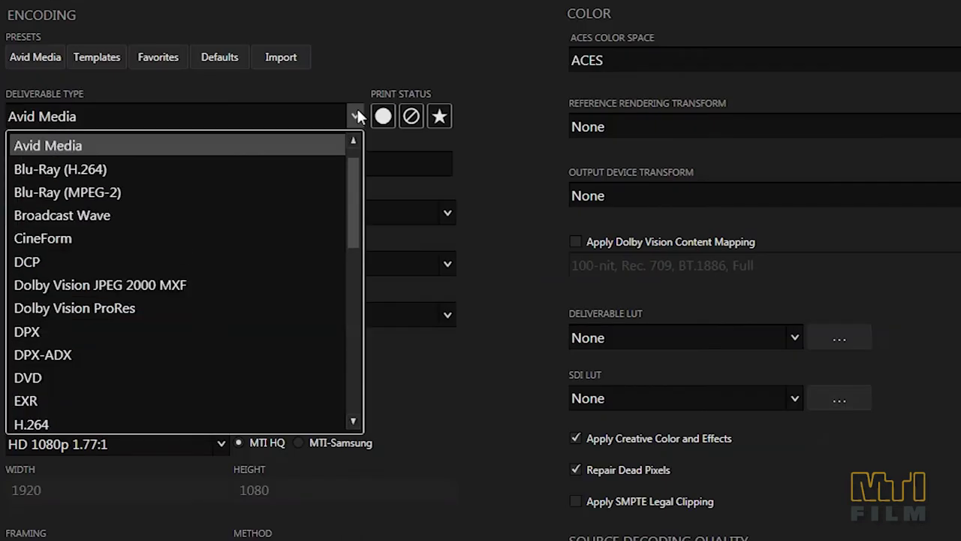
{"action": "left_click_drag", "start_coordinate": [207, 201], "coordinate": [207, 262]}
{"action": "left_click_drag", "start_coordinate": [353, 307], "coordinate": [353, 372]}
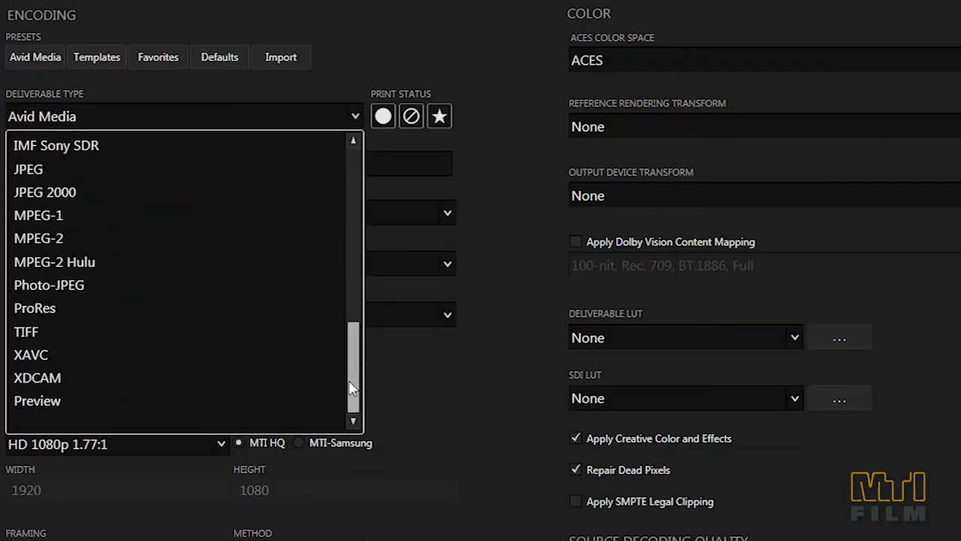
{"action": "left_click", "coordinate": [168, 307]}
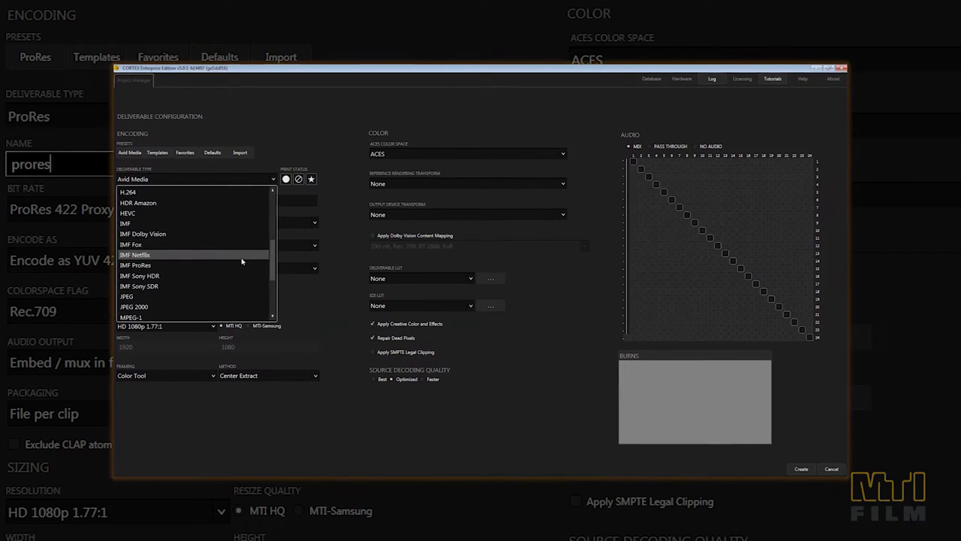
{"action": "left_click", "coordinate": [241, 256]}
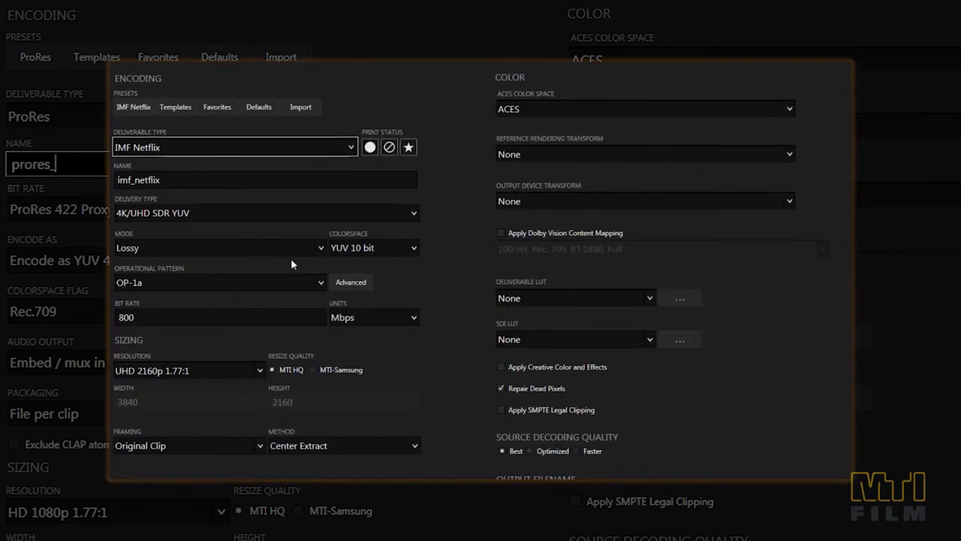
{"action": "left_click", "coordinate": [332, 213]}
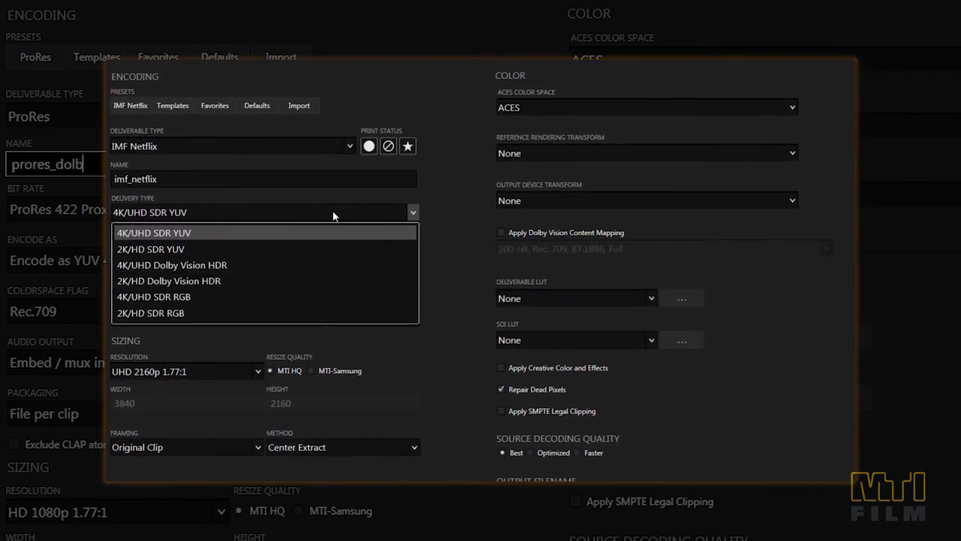
{"action": "left_click", "coordinate": [311, 263]}
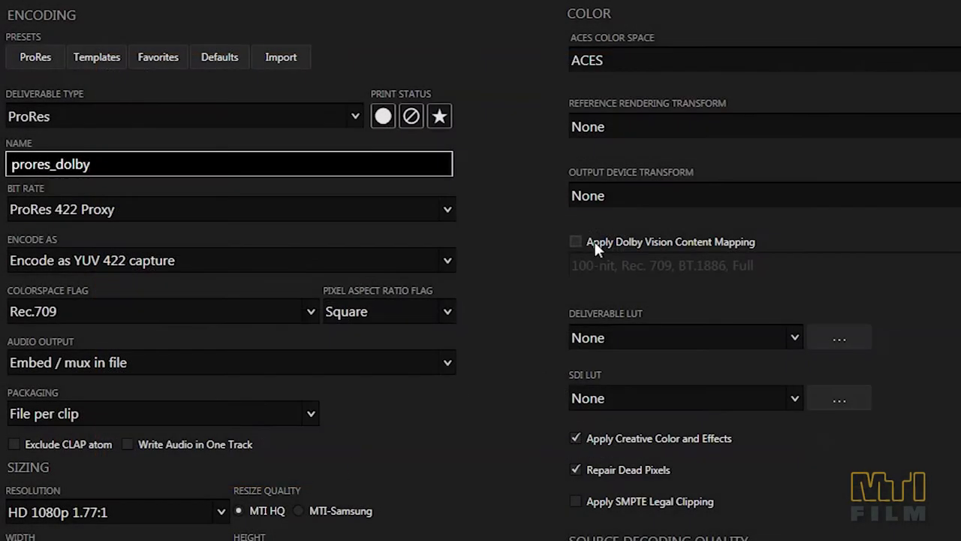
Step: Enable Dolby Vision content mapping at 100-nit, Rec. 709, BT.1886, Full and create prores_dolby
{"action": "left_click", "coordinate": [594, 240]}
{"action": "left_click", "coordinate": [782, 264]}
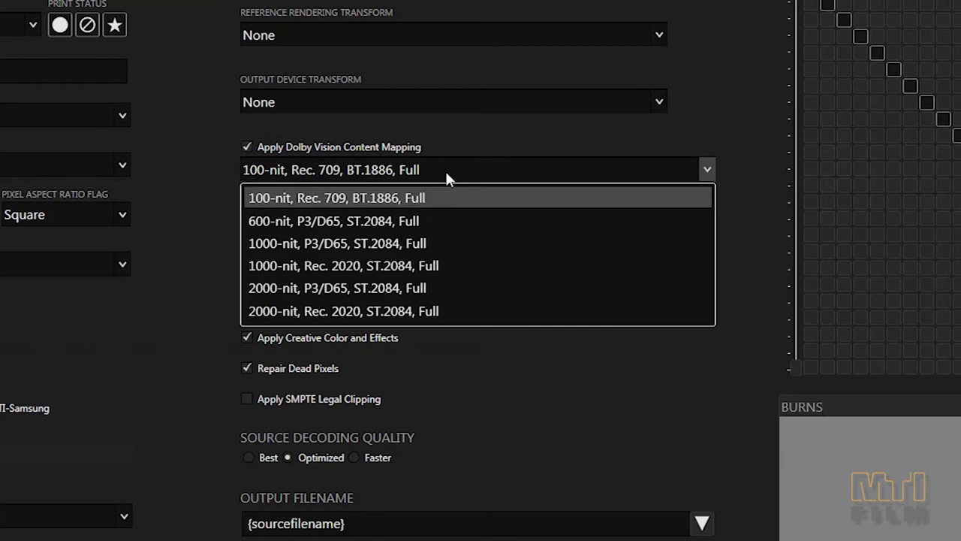
{"action": "left_click", "coordinate": [445, 170]}
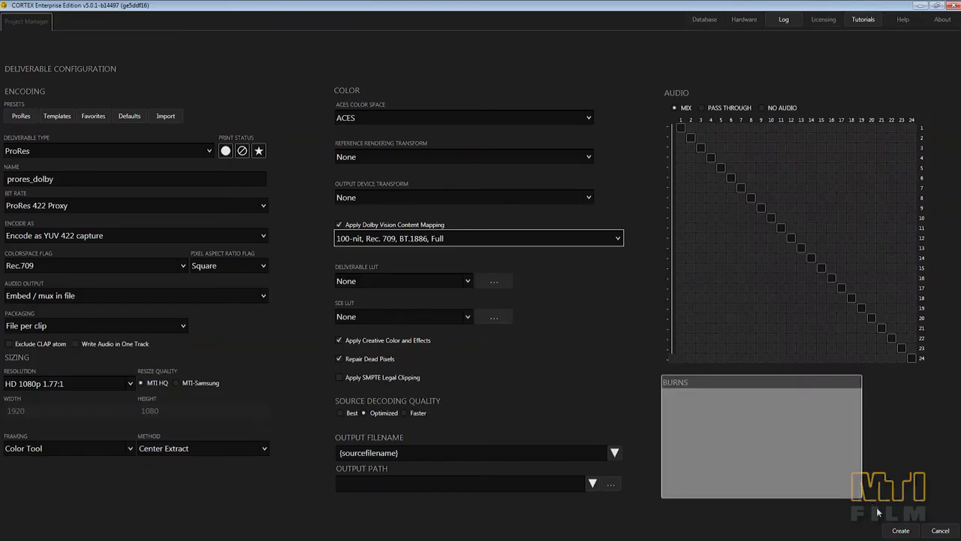
{"action": "left_click", "coordinate": [900, 530]}
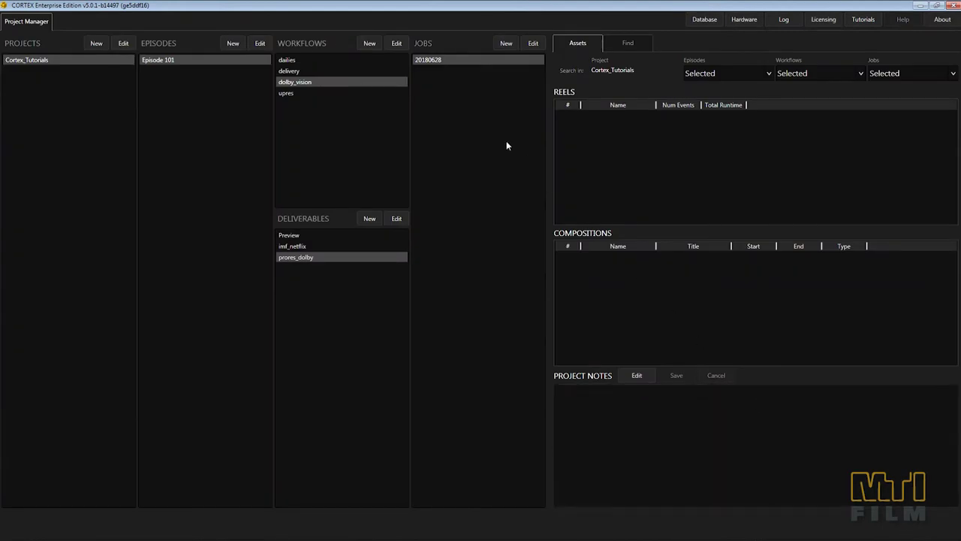
Step: Open job 20180628 for editing and bring up the new composition types
{"action": "double_click", "coordinate": [422, 63]}
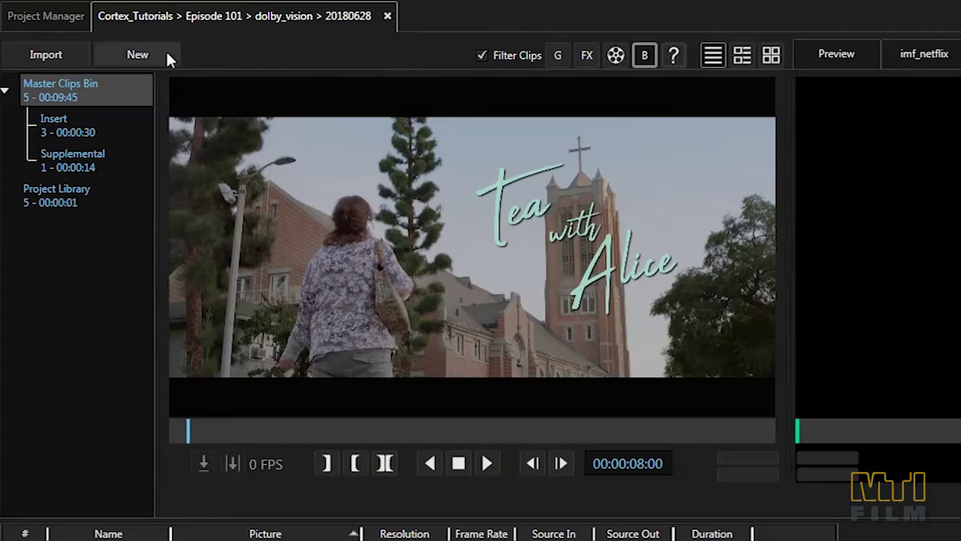
{"action": "left_click", "coordinate": [95, 42]}
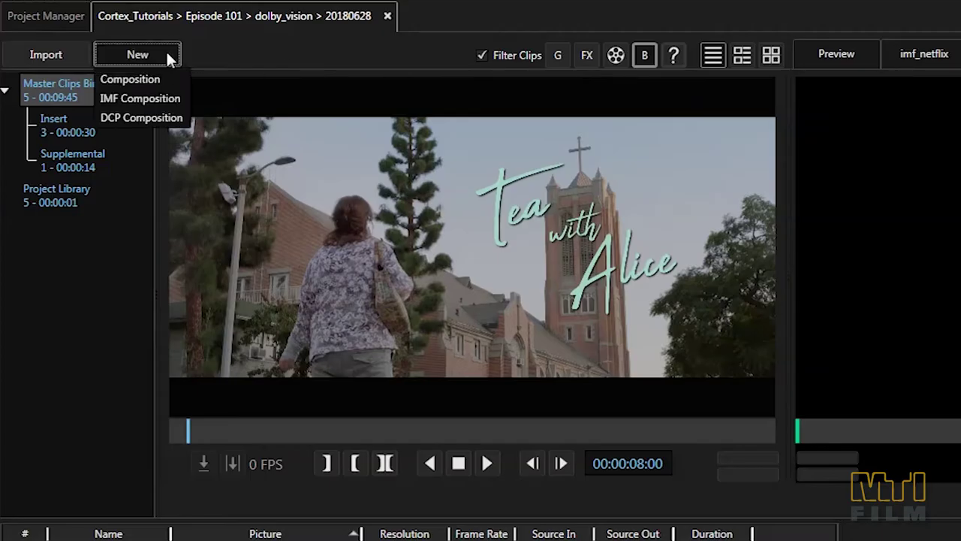
Step: Create IMF composition Dolby_Vision_Tutorial_IMF with black level Full - 0, HDR and Dolby Vision enabled
{"action": "left_click", "coordinate": [181, 97]}
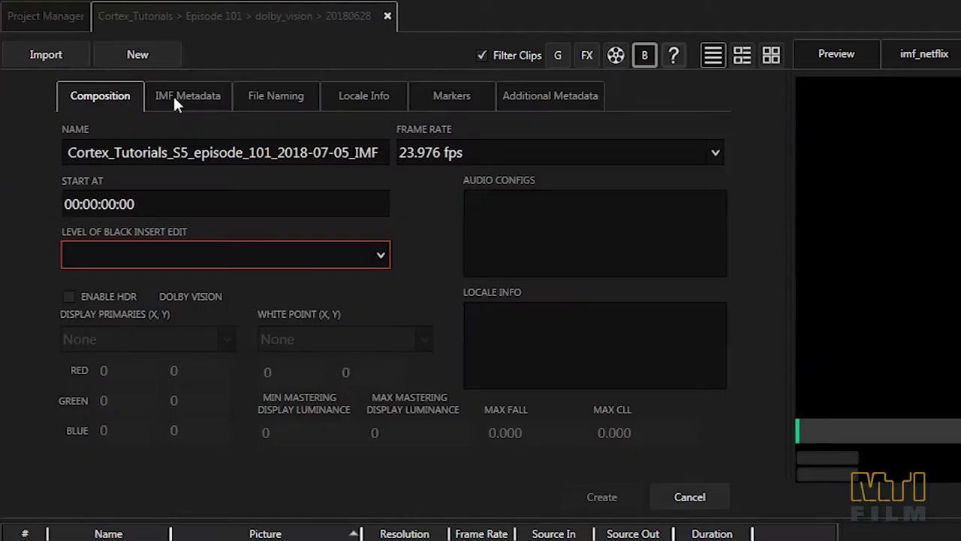
{"action": "triple_click", "coordinate": [167, 150]}
{"action": "type", "text": "Dolby_Vision_Tutorial_IMF"}
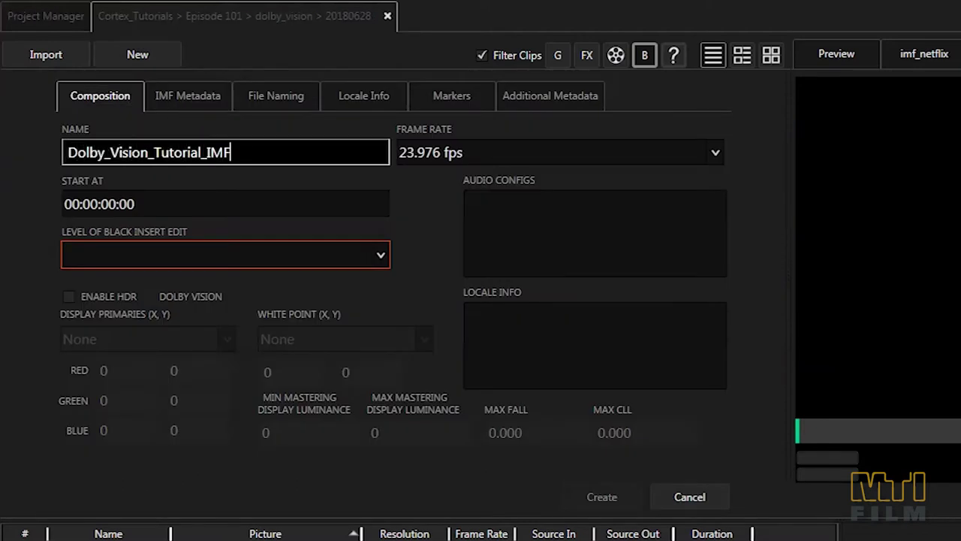
{"action": "left_click", "coordinate": [127, 254]}
{"action": "left_click", "coordinate": [127, 279]}
{"action": "left_click", "coordinate": [69, 296]}
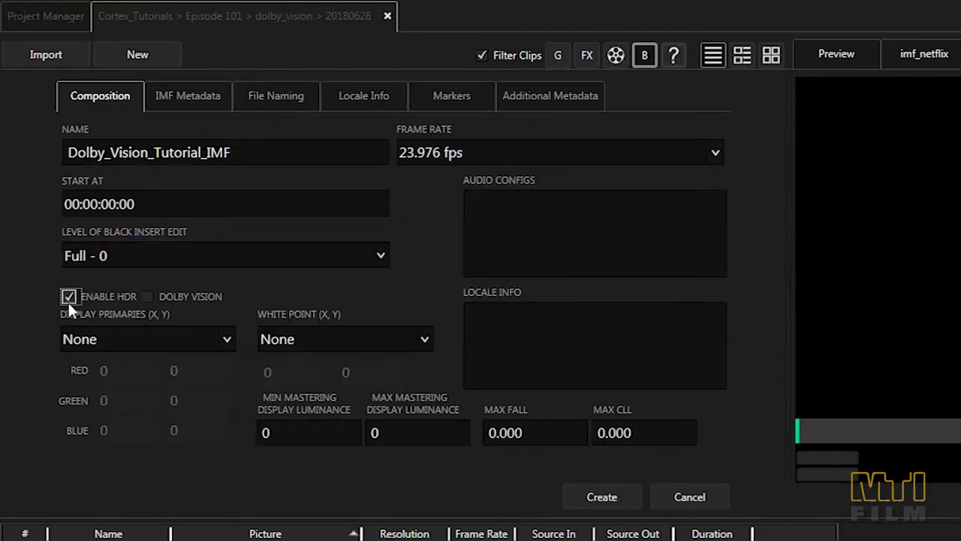
{"action": "left_click", "coordinate": [143, 298]}
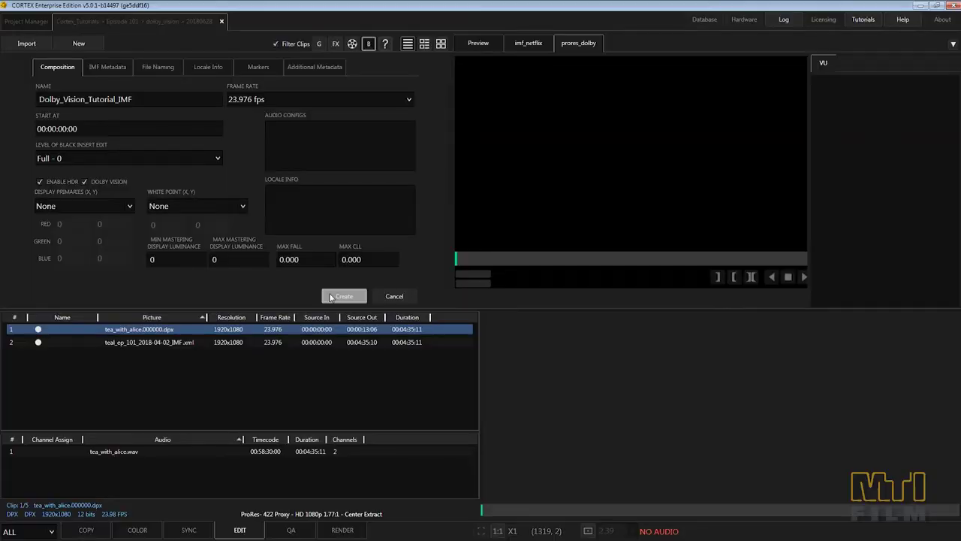
{"action": "left_click", "coordinate": [578, 497]}
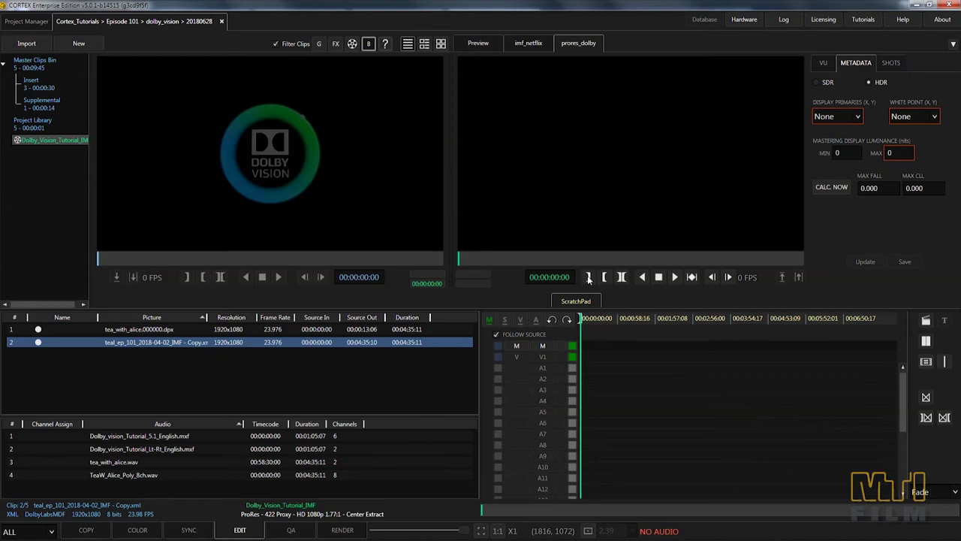
Step: Lay tea_with_alice on V1, TeaW_Alice_Poly_8ch.wav on A1–A8, and the Dolby Vision metadata on M
{"action": "left_click_drag", "start_coordinate": [160, 329], "coordinate": [587, 367]}
{"action": "left_click_drag", "start_coordinate": [124, 474], "coordinate": [589, 358]}
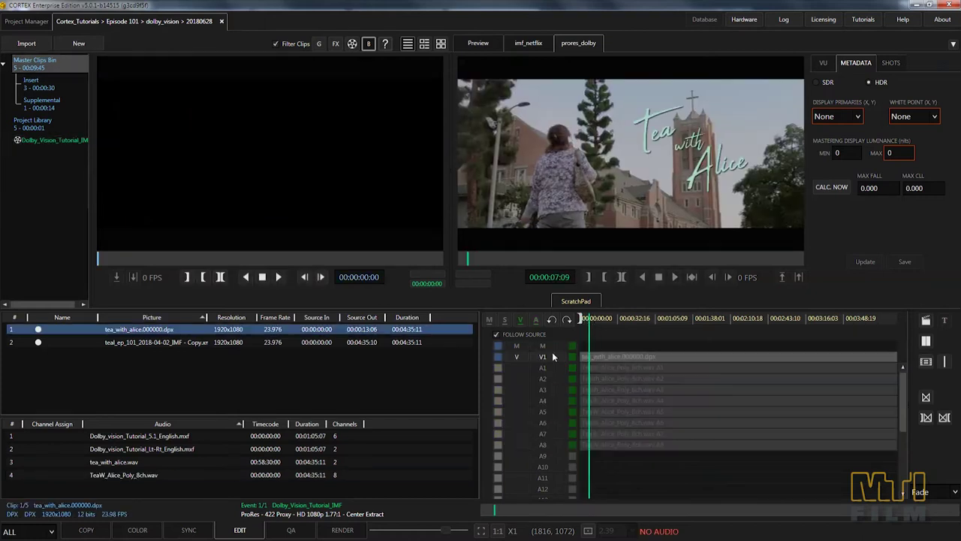
{"action": "left_click", "coordinate": [153, 342]}
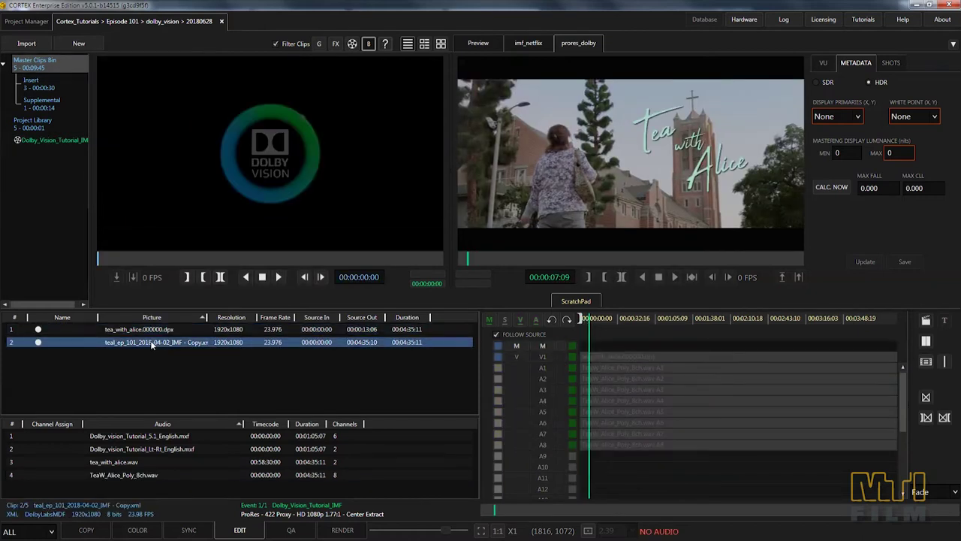
{"action": "left_click_drag", "start_coordinate": [353, 342], "coordinate": [577, 349]}
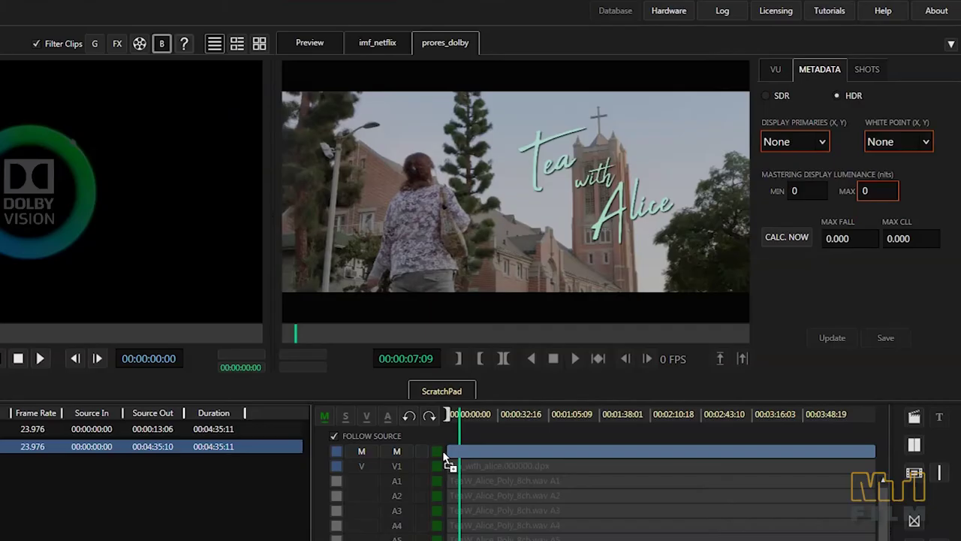
{"action": "left_click_drag", "start_coordinate": [445, 460], "coordinate": [449, 456]}
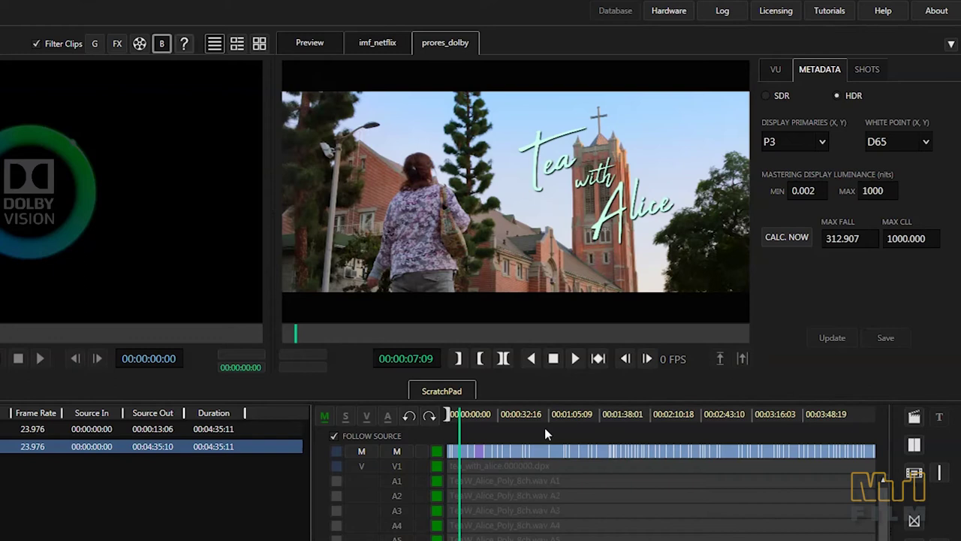
Step: Step through the edits to event 13/77, the walking-feet shot at 00:00:49:23
{"action": "left_click", "coordinate": [491, 419]}
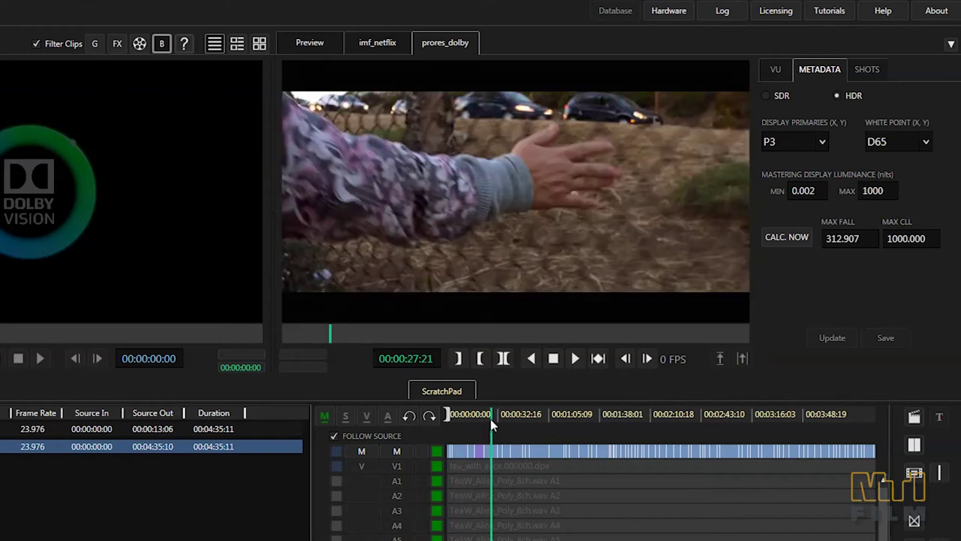
{"action": "left_click", "coordinate": [490, 418]}
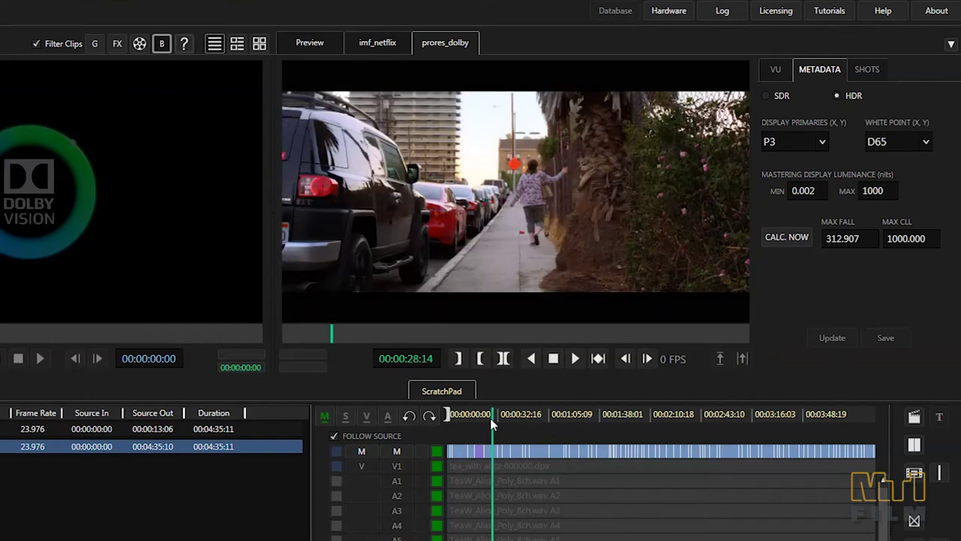
{"action": "key", "text": "Left"}
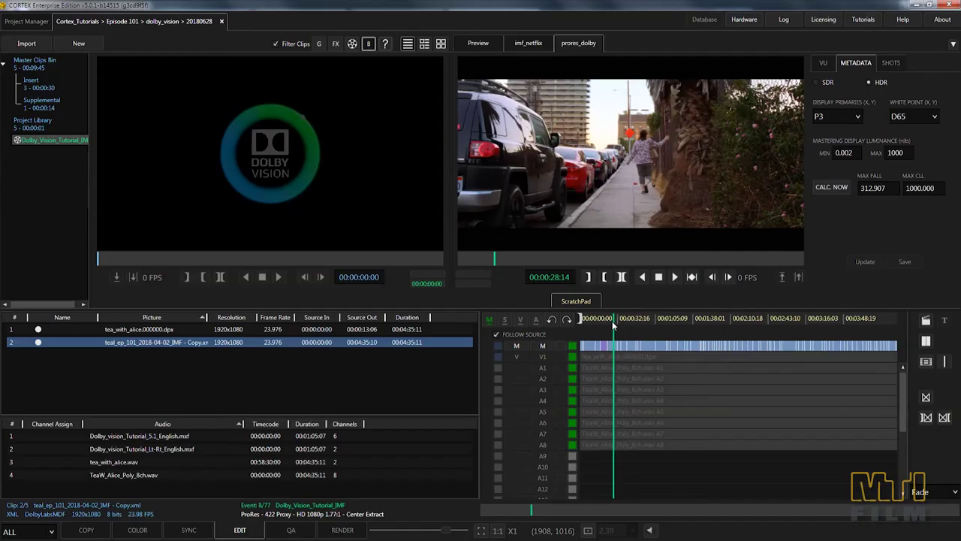
{"action": "left_click", "coordinate": [494, 422]}
{"action": "key", "text": "Right"}
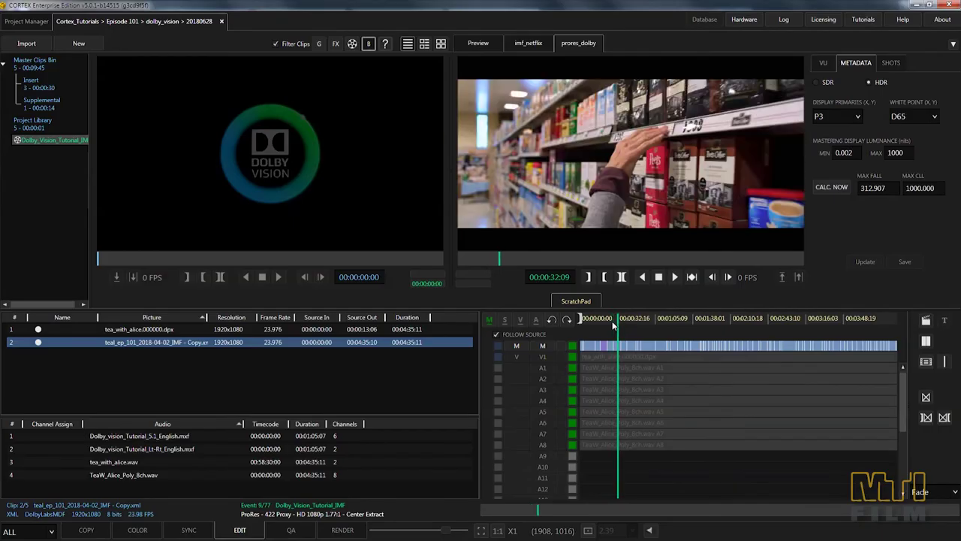
{"action": "key", "text": "Down"}
{"action": "key", "text": "Up"}
{"action": "key", "text": "Down"}
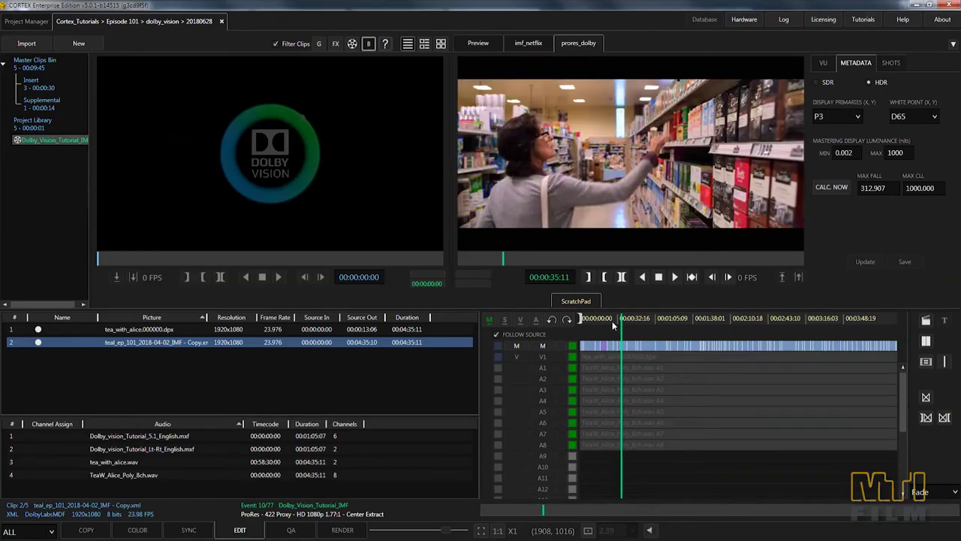
{"action": "key", "text": "Down"}
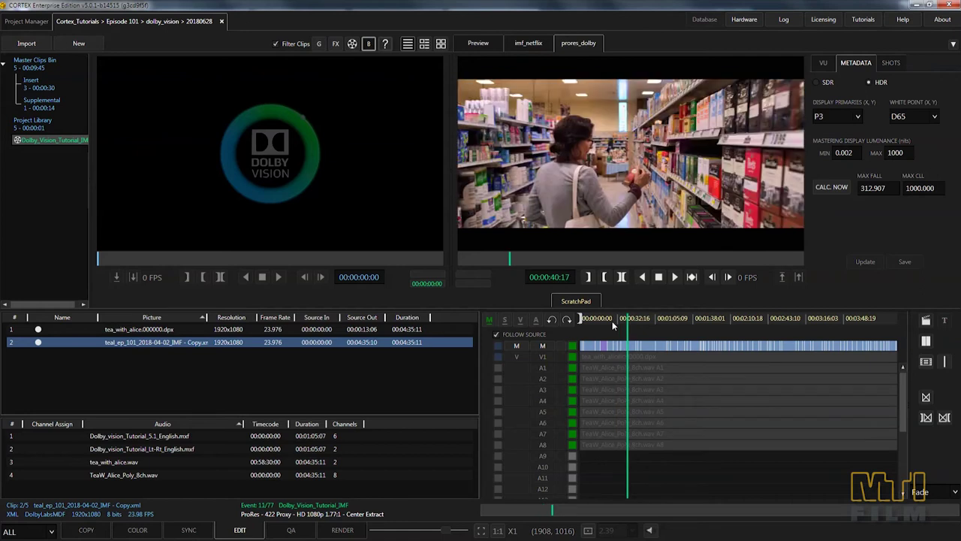
{"action": "key", "text": "Down"}
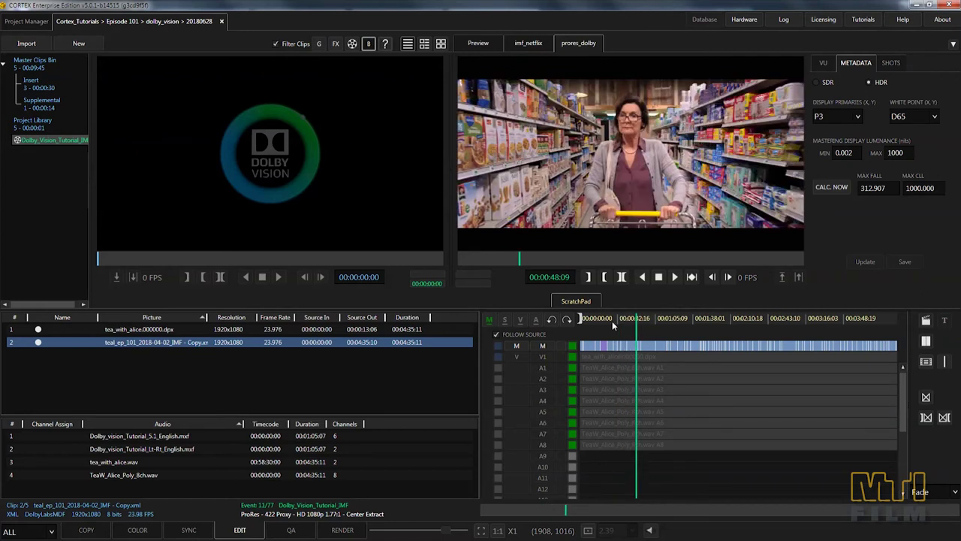
{"action": "key", "text": "Down"}
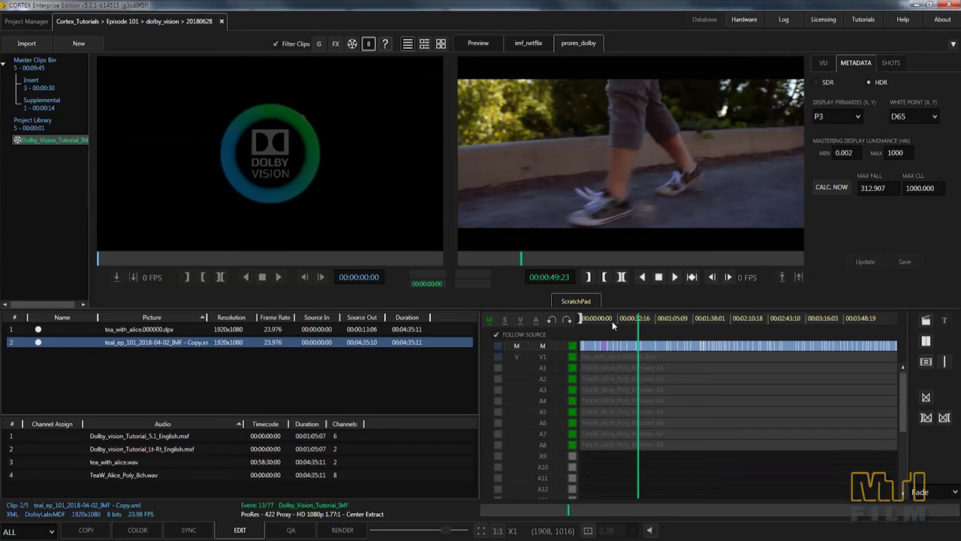
Step: Sync the Dolby Vision metadata to the picture and audio tracks with Establish Sync
{"action": "right_click", "coordinate": [612, 321]}
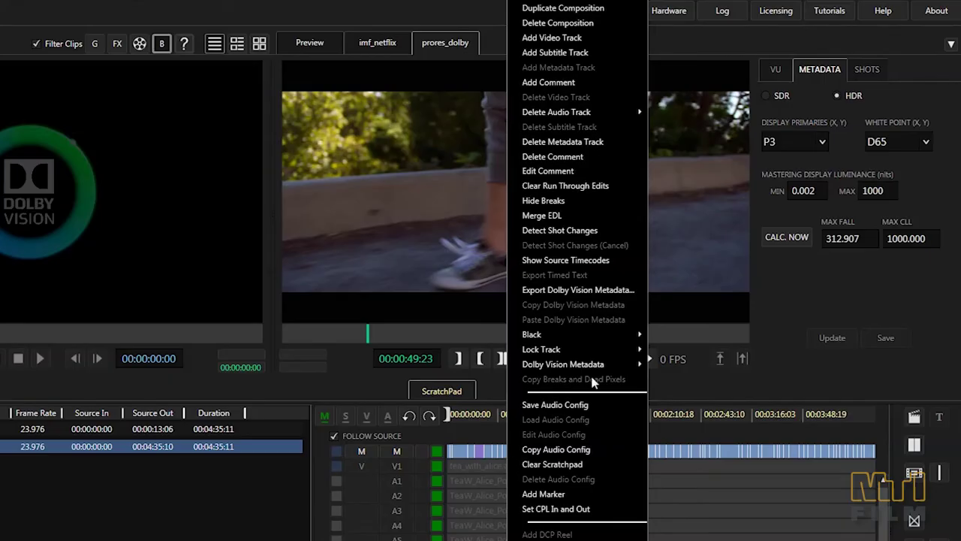
{"action": "mouse_move", "coordinate": [694, 281]}
{"action": "left_click", "coordinate": [672, 366]}
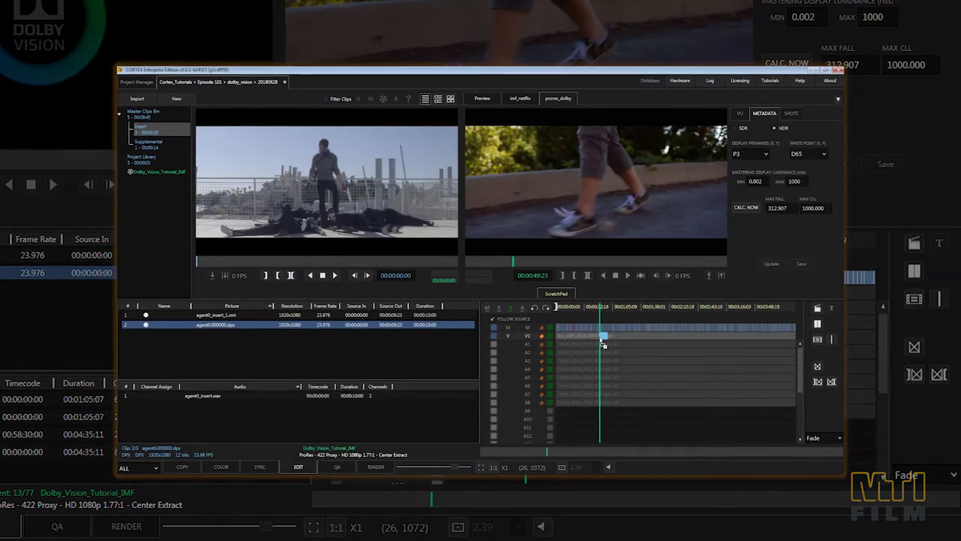
{"action": "left_click_drag", "start_coordinate": [602, 339], "coordinate": [600, 337]}
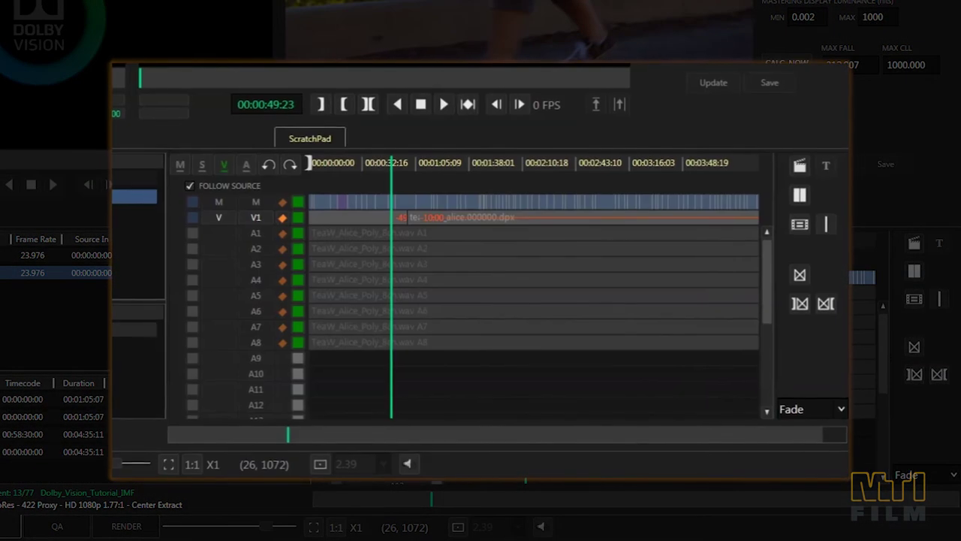
{"action": "left_click_drag", "start_coordinate": [135, 328], "coordinate": [393, 268]}
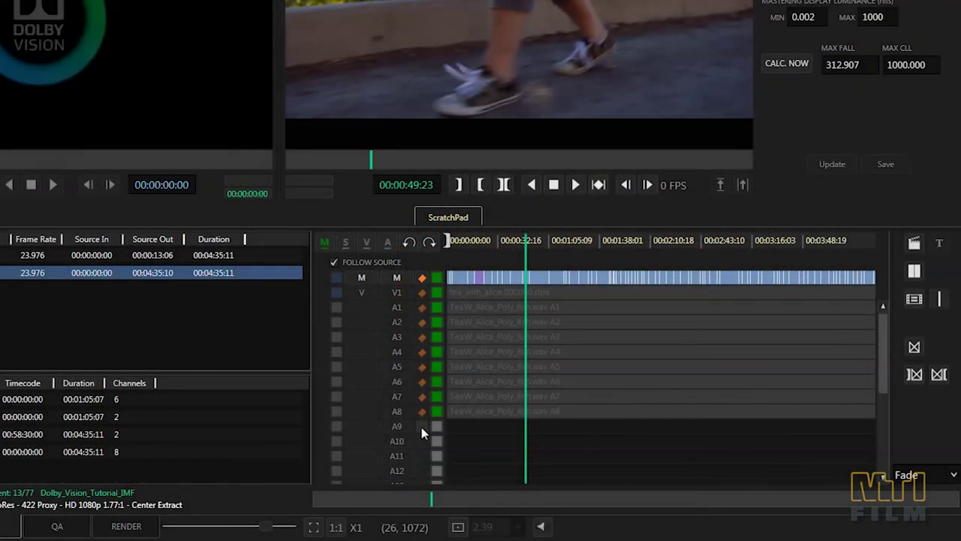
{"action": "left_click", "coordinate": [399, 292], "text": "ctrl"}
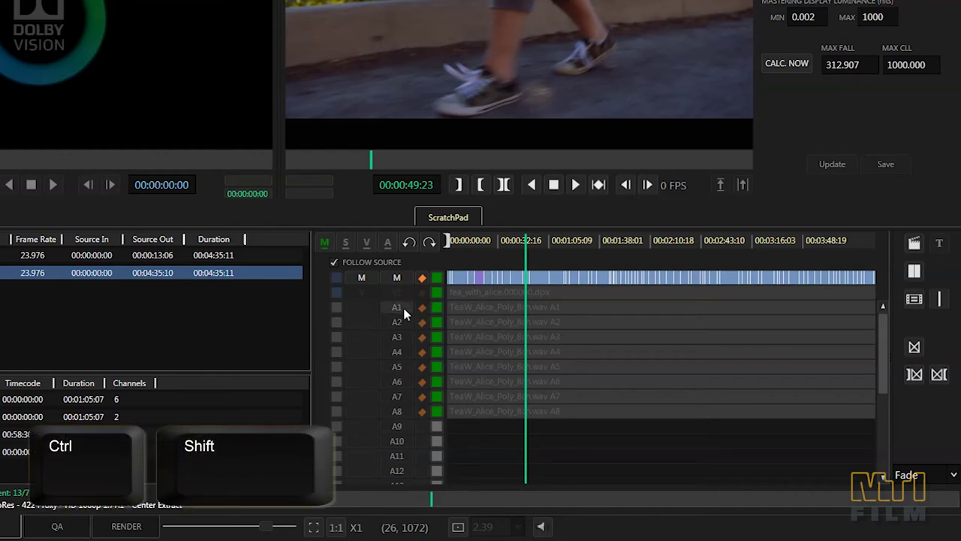
{"action": "left_click", "coordinate": [404, 310], "text": "ctrl+shift"}
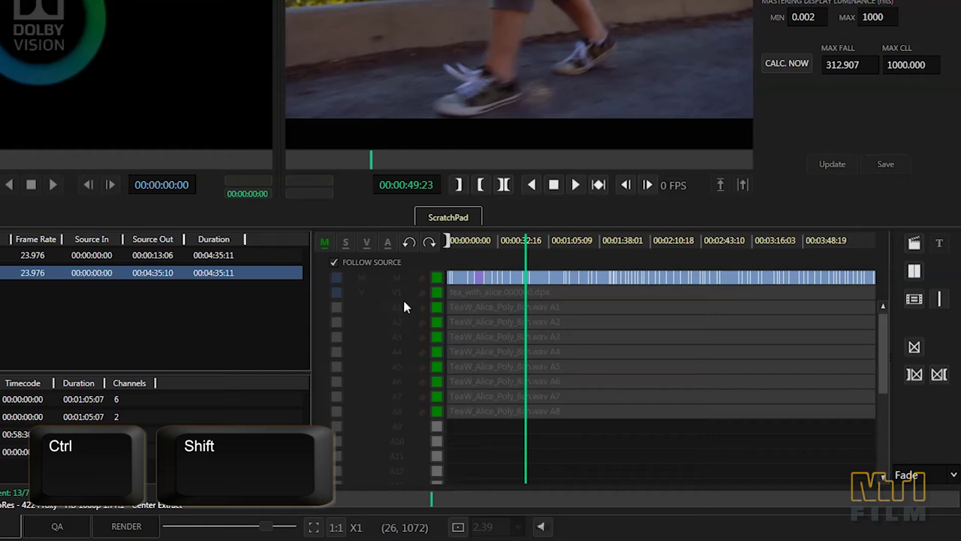
{"action": "left_click", "coordinate": [400, 307], "text": "ctrl+shift"}
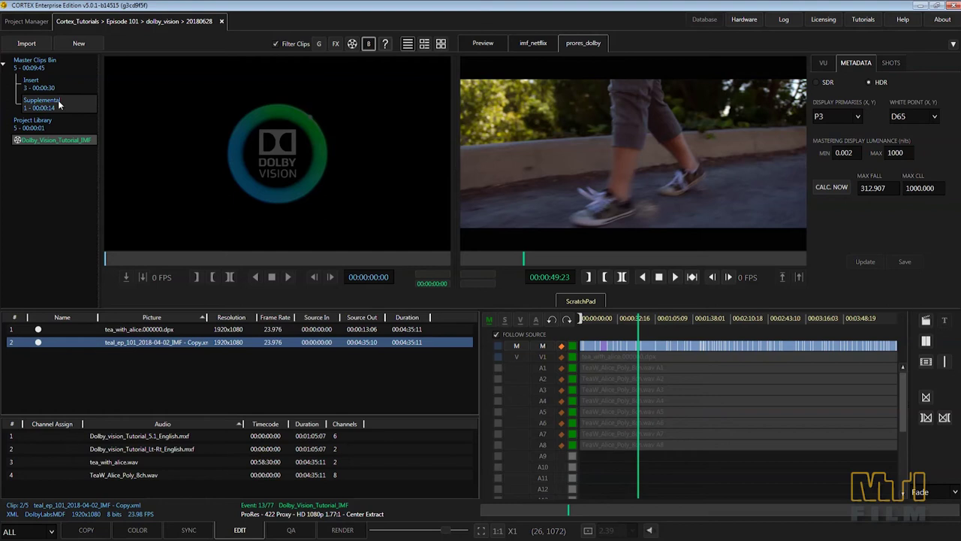
Step: Cut agent0.000000.dpx, agent0_insert.wav and agent0_insert_1.xml onto the timeline at the playhead
{"action": "left_click", "coordinate": [43, 85]}
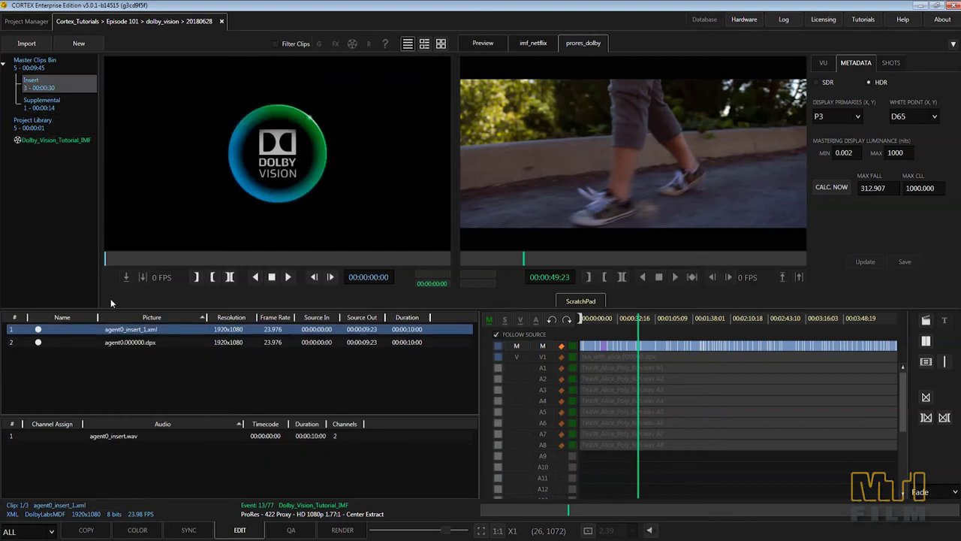
{"action": "left_click_drag", "start_coordinate": [186, 341], "coordinate": [642, 356]}
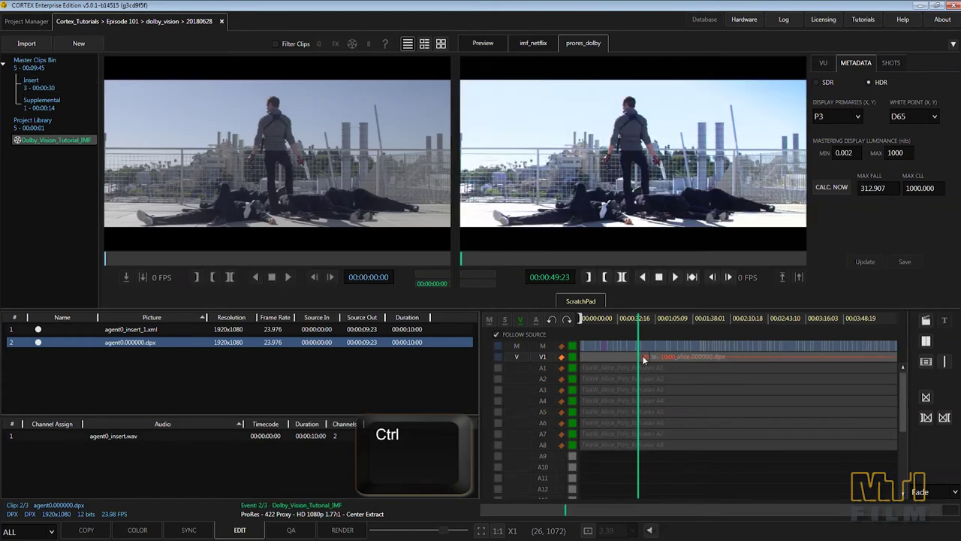
{"action": "left_click", "coordinate": [110, 434]}
{"action": "left_click_drag", "start_coordinate": [544, 428], "coordinate": [639, 388]}
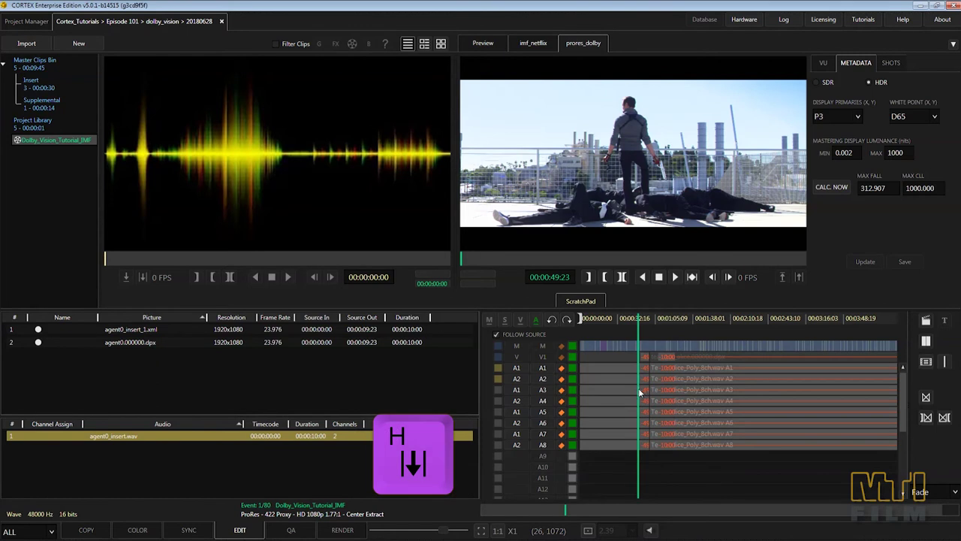
{"action": "left_click_drag", "start_coordinate": [132, 333], "coordinate": [641, 351]}
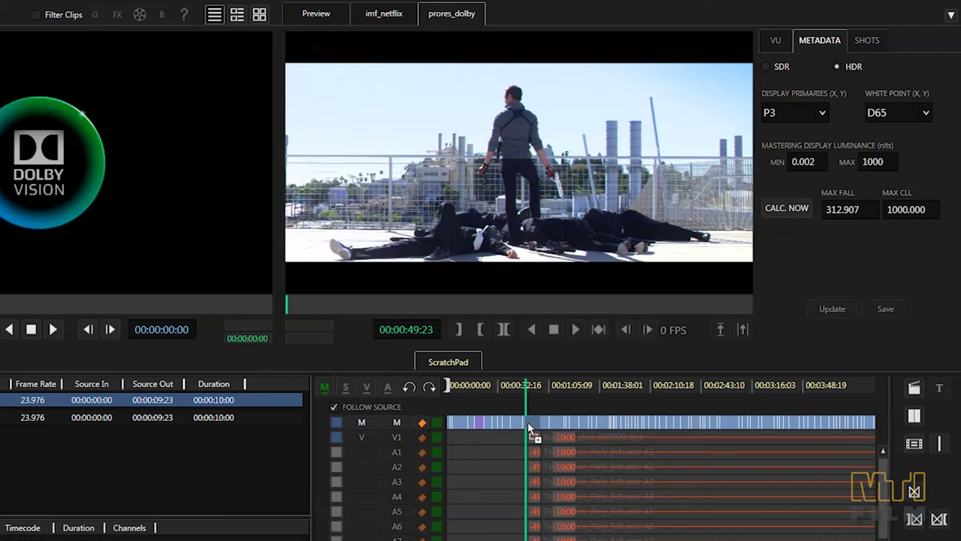
{"action": "left_click_drag", "start_coordinate": [529, 430], "coordinate": [527, 424]}
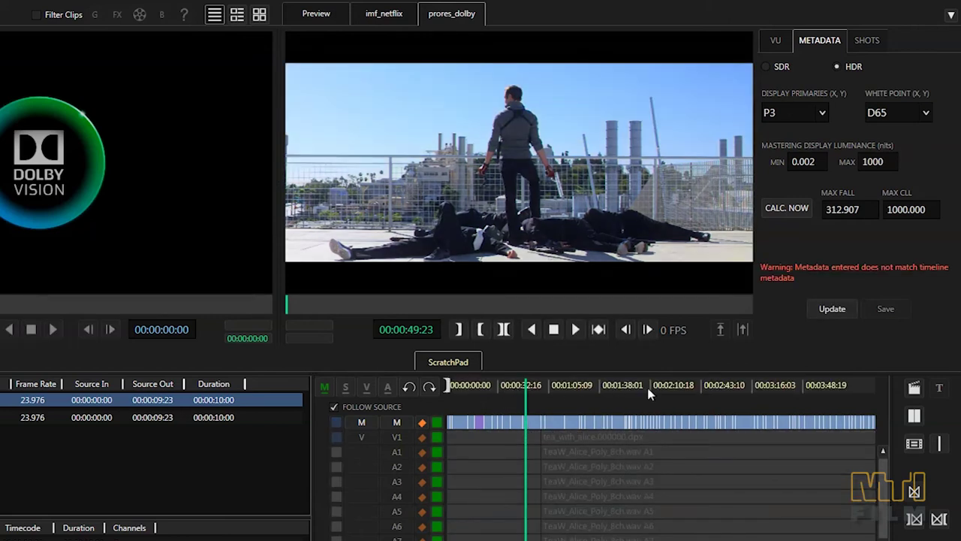
Step: Mark the car shot at 00:03:09:14, patch audio to A2–A7, and apply the edit
{"action": "left_click", "coordinate": [741, 385]}
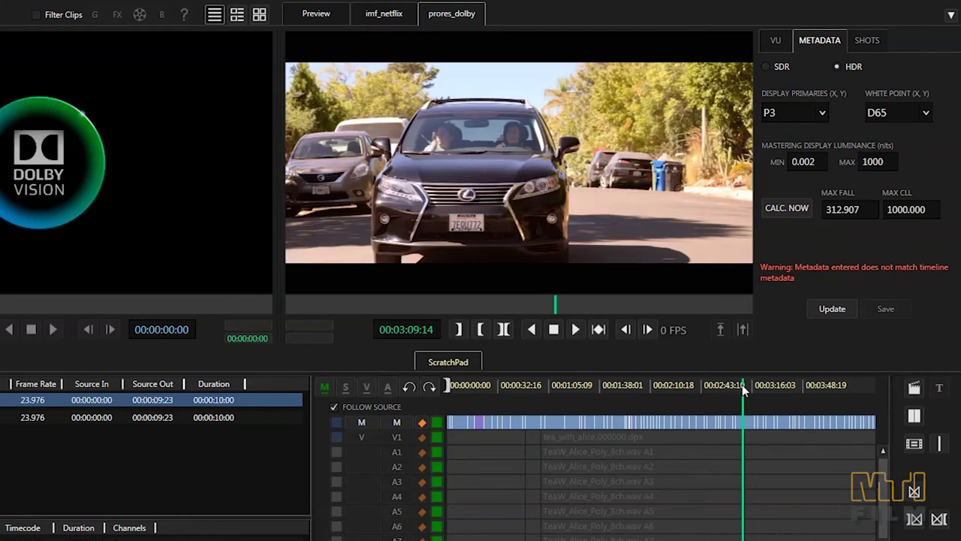
{"action": "key", "text": "slash"}
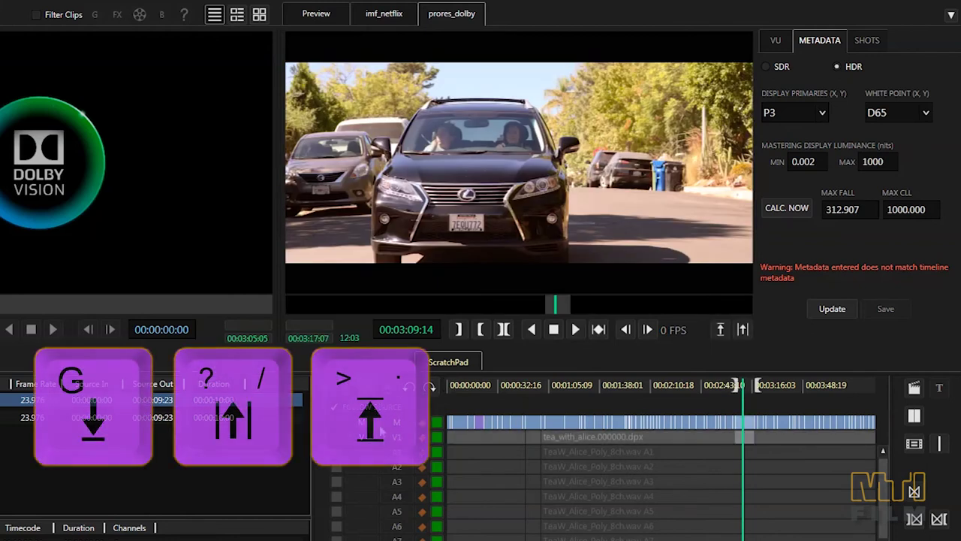
{"action": "left_click_drag", "start_coordinate": [396, 475], "coordinate": [396, 540]}
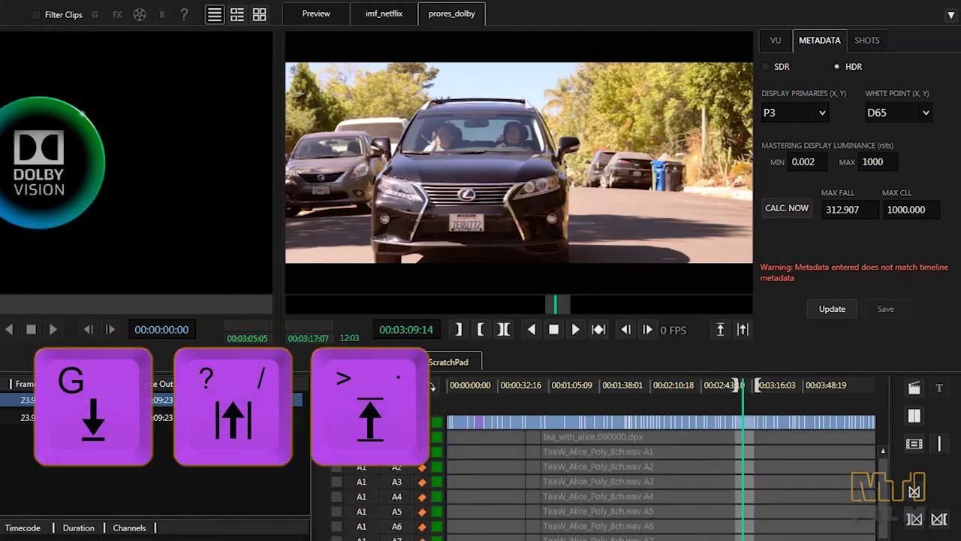
{"action": "key", "text": "period"}
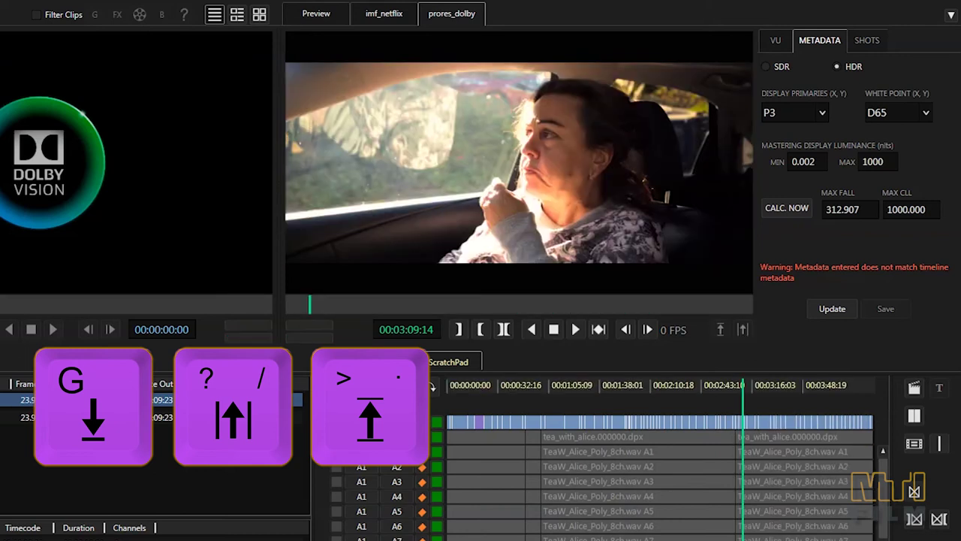
{"action": "left_click", "coordinate": [478, 420]}
{"action": "scroll", "coordinate": [484, 432], "scroll_direction": "up", "scroll_amount": 3}
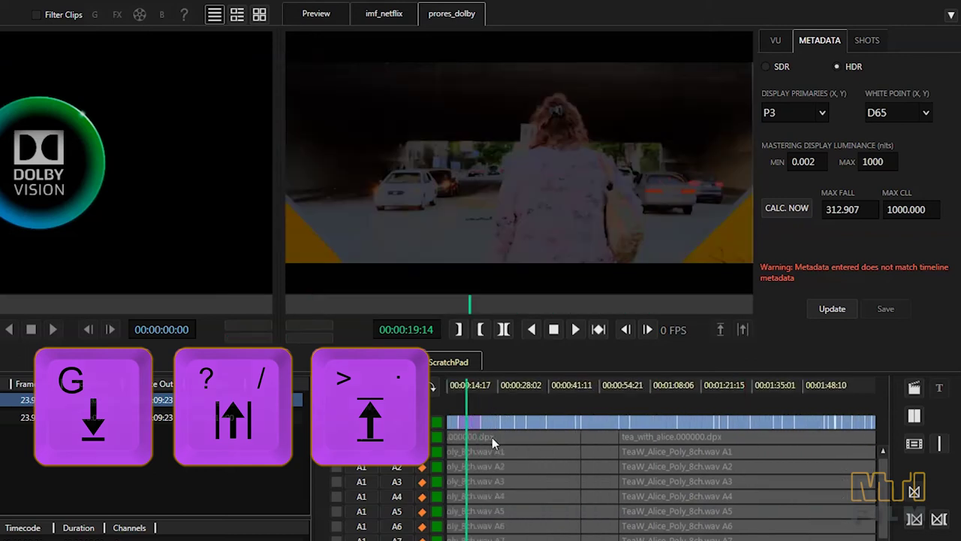
Step: Show the Shots panel and read Level 1/Level 2 values for shots at frames 561 and 319
{"action": "scroll", "coordinate": [476, 445], "scroll_direction": "up", "scroll_amount": 3}
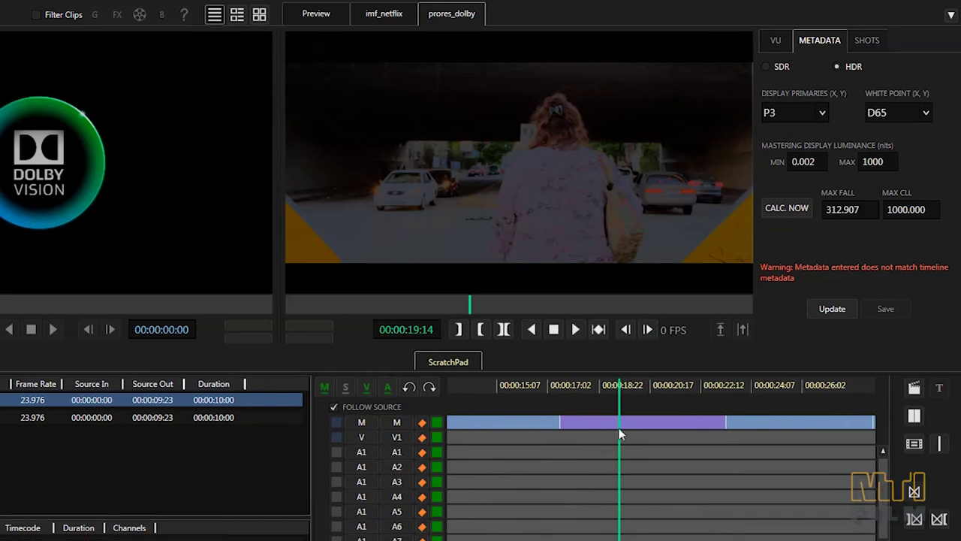
{"action": "left_click", "coordinate": [867, 46]}
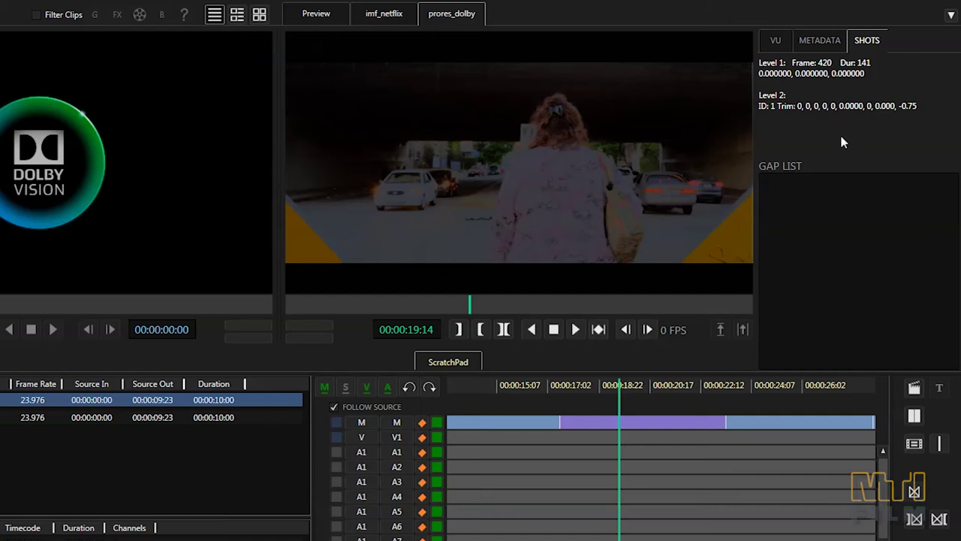
{"action": "left_click", "coordinate": [733, 386]}
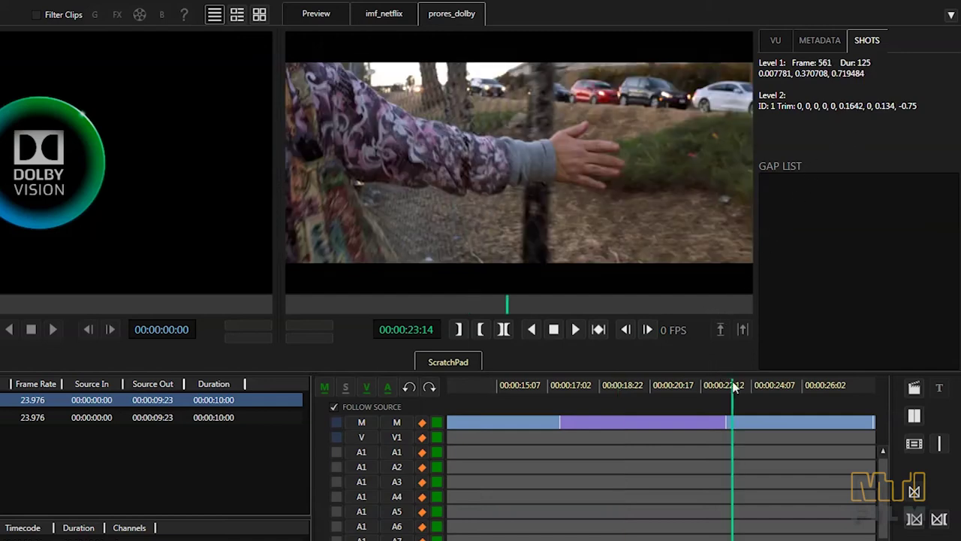
{"action": "left_click", "coordinate": [559, 386]}
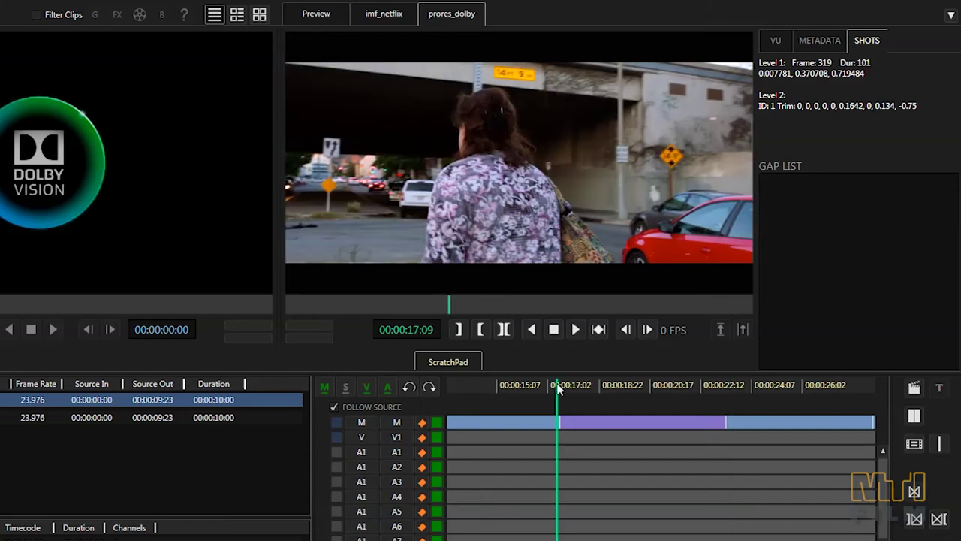
Step: Add a 00:00:03:16 shot break, then copy the 00:00:30:04 shot's metadata onto the 00:00:18:19 shot
{"action": "left_click", "coordinate": [913, 416], "text": "ctrl"}
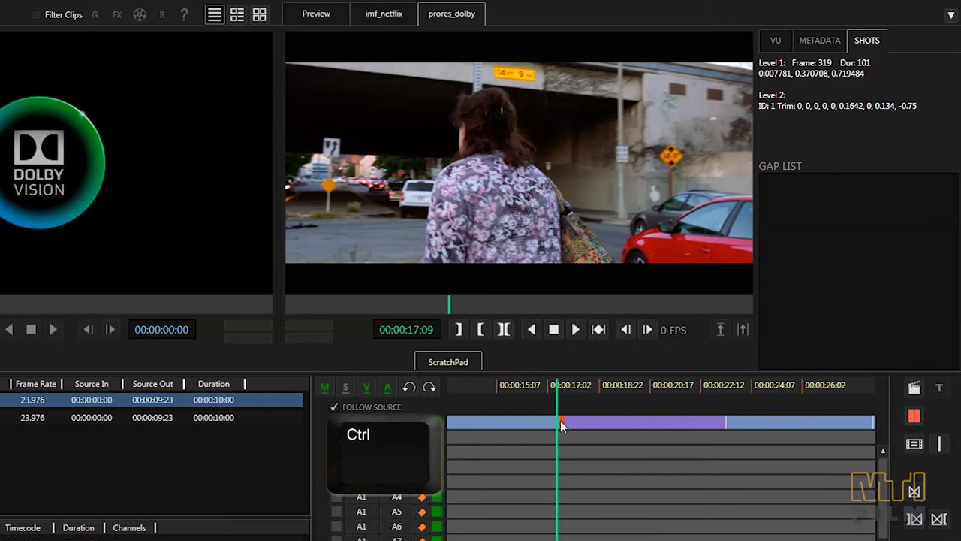
{"action": "left_click_drag", "start_coordinate": [559, 420], "coordinate": [727, 434]}
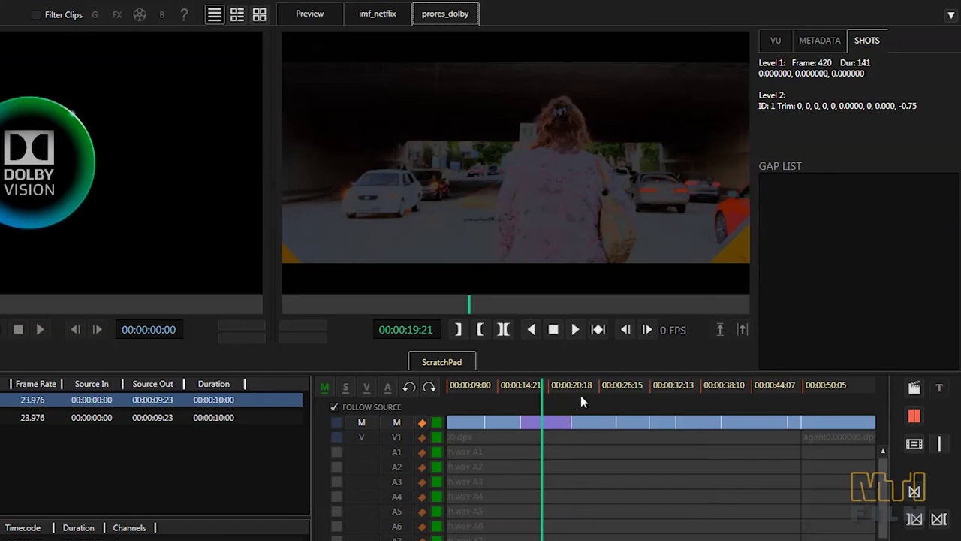
{"action": "left_click", "coordinate": [630, 387]}
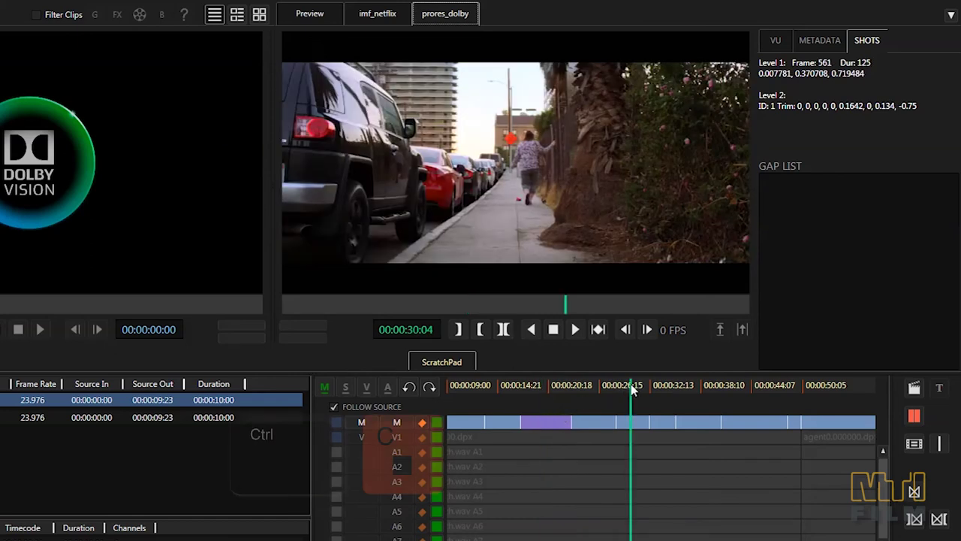
{"action": "key", "text": "ctrl+c"}
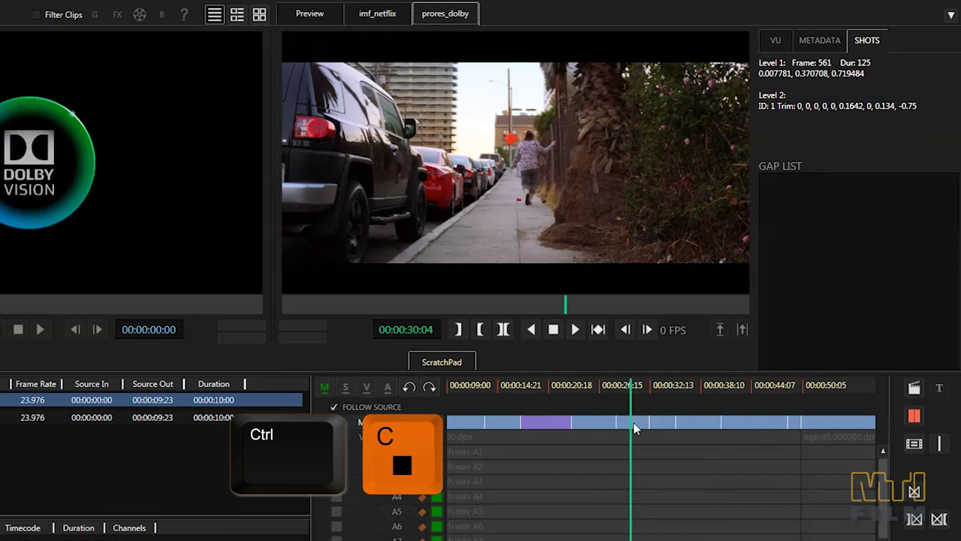
{"action": "left_click", "coordinate": [533, 385]}
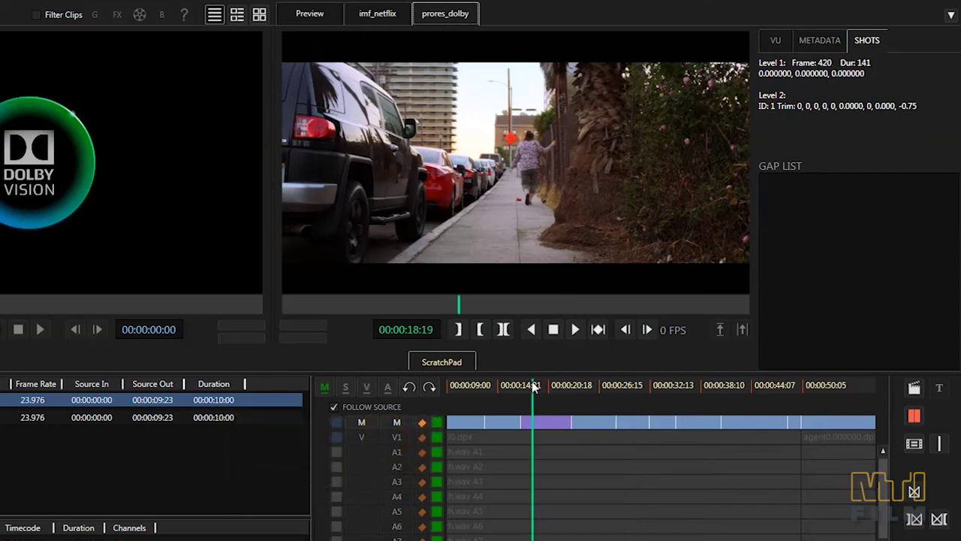
{"action": "left_click", "coordinate": [539, 421]}
{"action": "key", "text": "ctrl+v"}
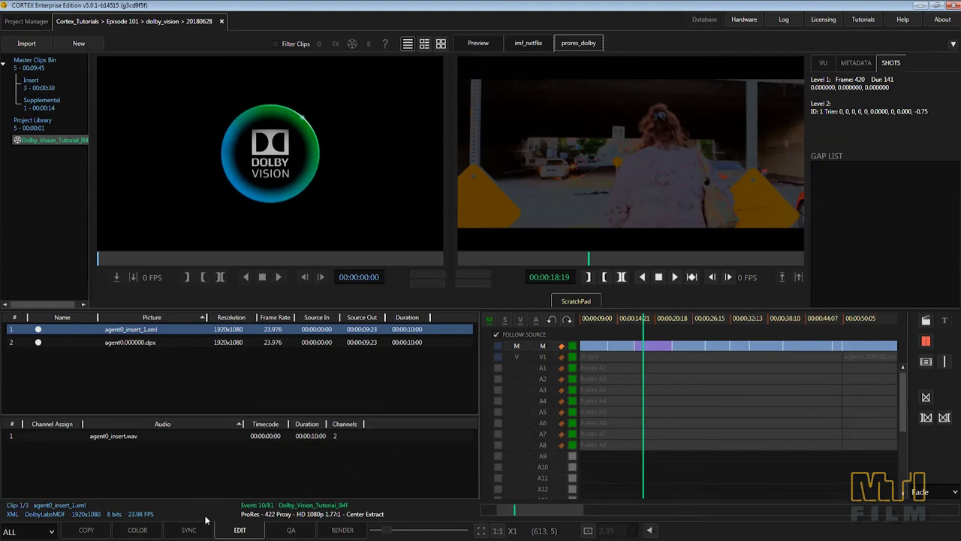
Step: Show the Color page's Dolby Vision HDR metadata settings: P3, D65, 0.002–1000 nits
{"action": "left_click", "coordinate": [135, 530]}
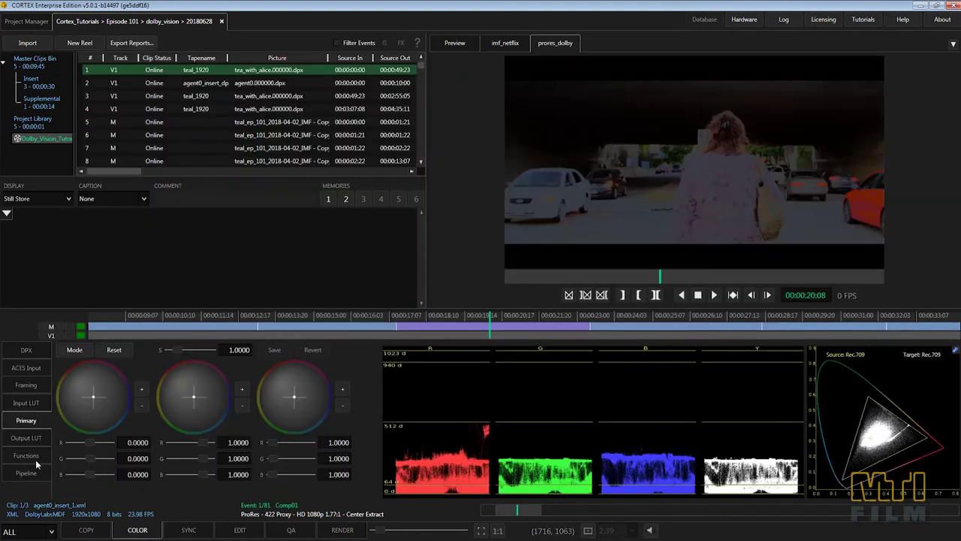
{"action": "left_click", "coordinate": [29, 456]}
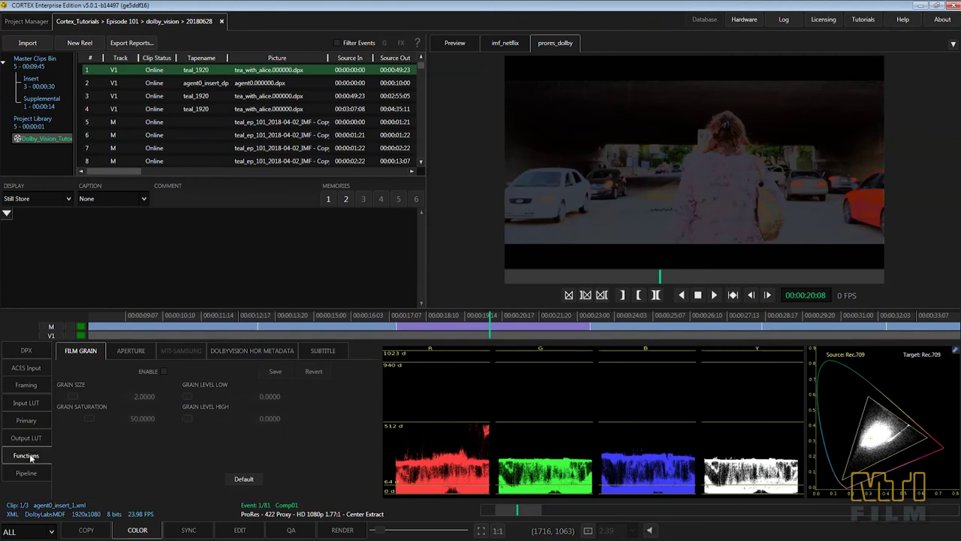
{"action": "left_click", "coordinate": [241, 355]}
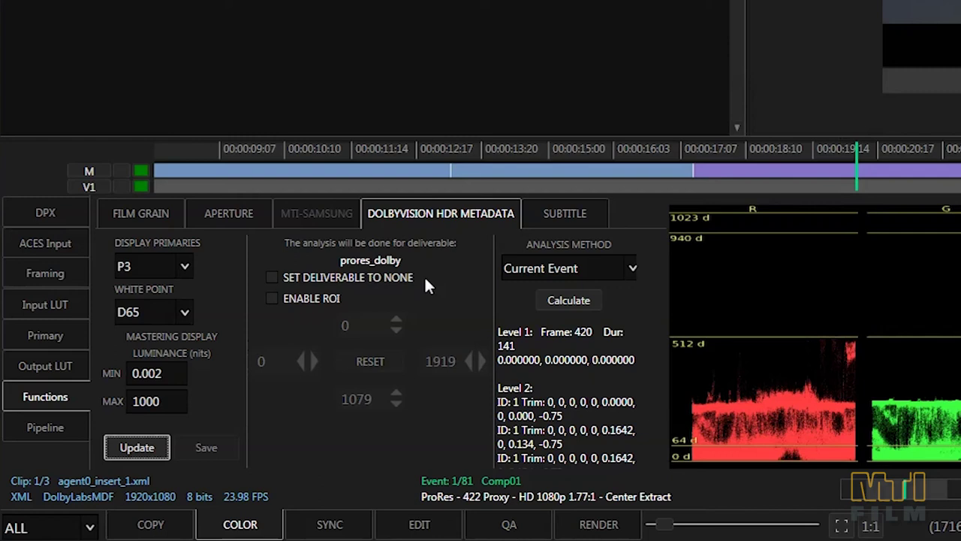
Step: Set the analysis deliverable to None and enable an ROI spanning 0–1919 wide, 127–954 high
{"action": "left_click", "coordinate": [422, 278]}
{"action": "left_click", "coordinate": [292, 298]}
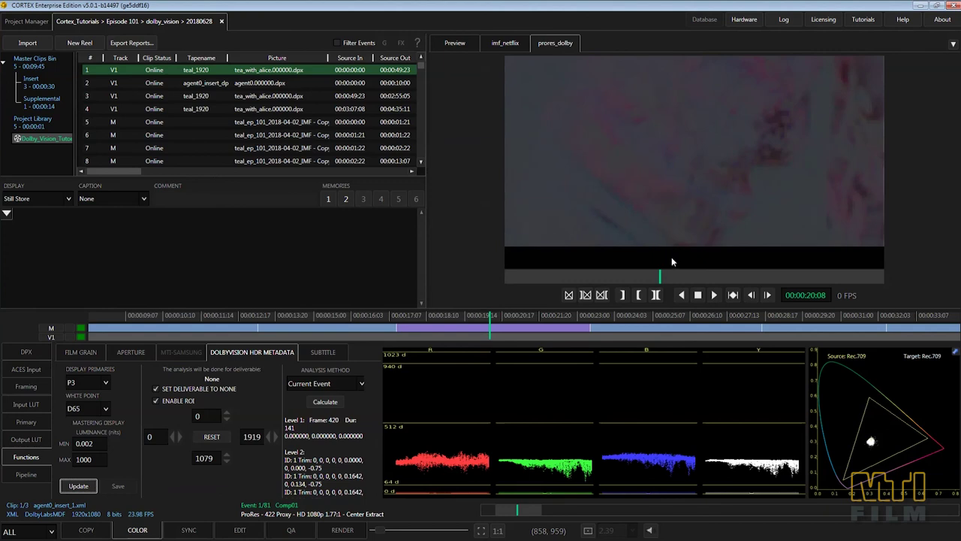
{"action": "left_click_drag", "start_coordinate": [678, 240], "coordinate": [681, 190]}
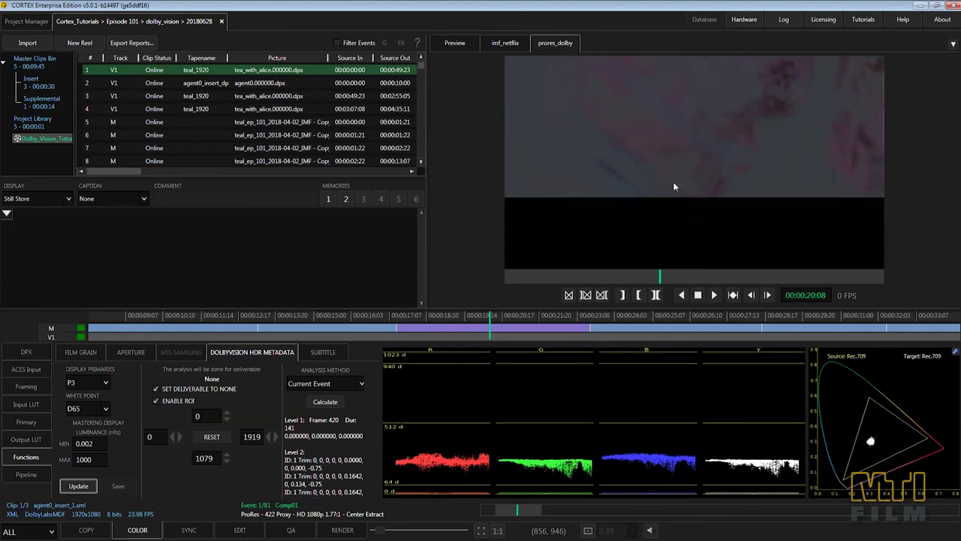
{"action": "left_click", "coordinate": [226, 458]}
{"action": "left_click_drag", "start_coordinate": [227, 457], "coordinate": [226, 457]}
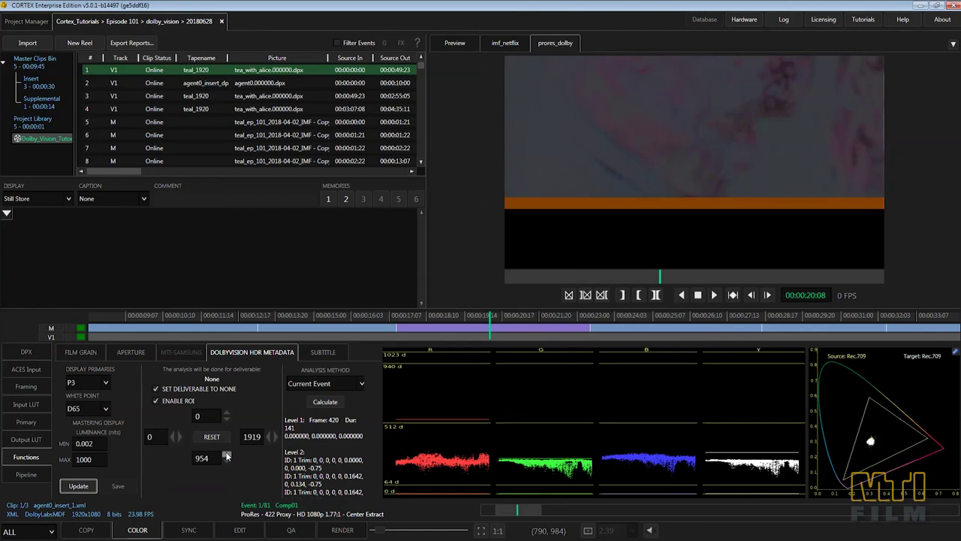
{"action": "left_click_drag", "start_coordinate": [226, 413], "coordinate": [226, 413]}
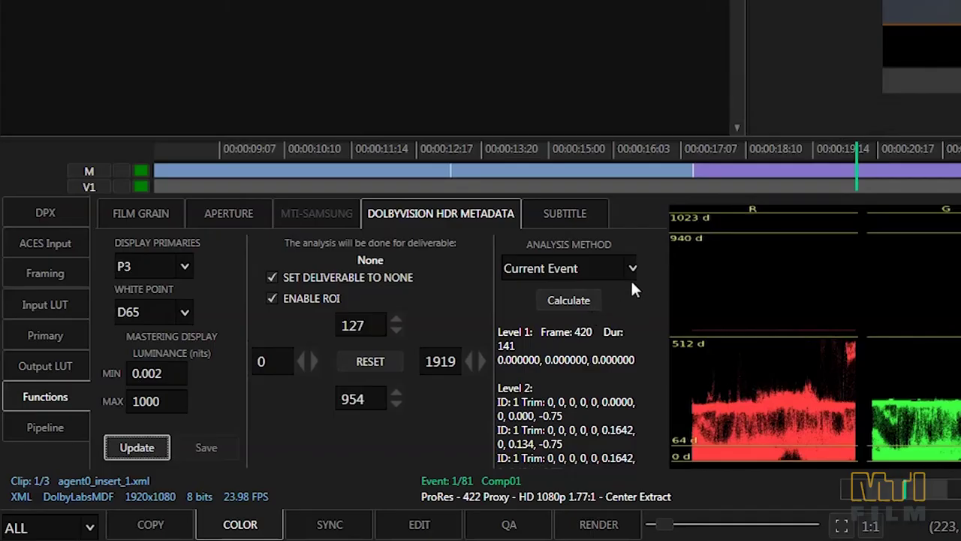
Step: Run Level 1 analysis on the current event (0.004795, 0.225503, 0.752424) and scrub to 00:00:18:05
{"action": "left_click", "coordinate": [635, 269]}
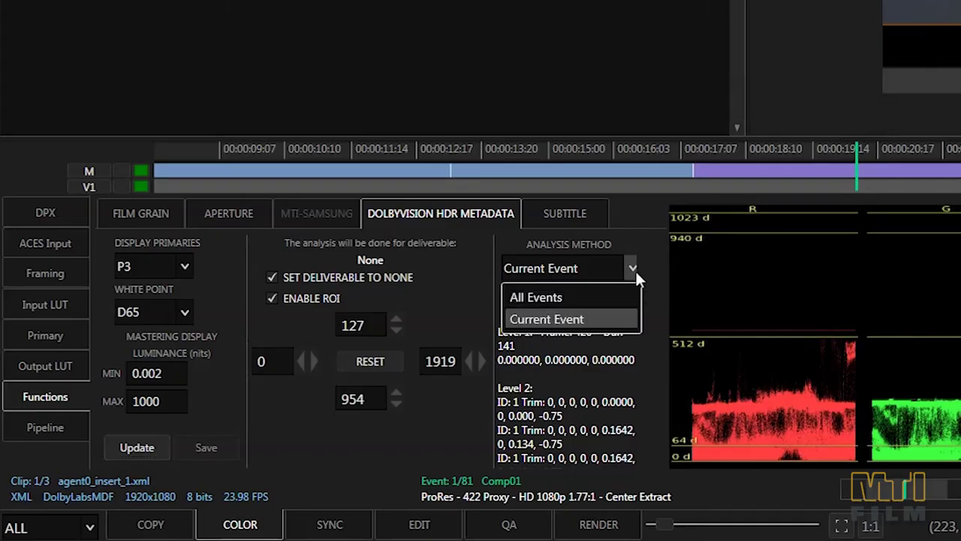
{"action": "left_click", "coordinate": [635, 268]}
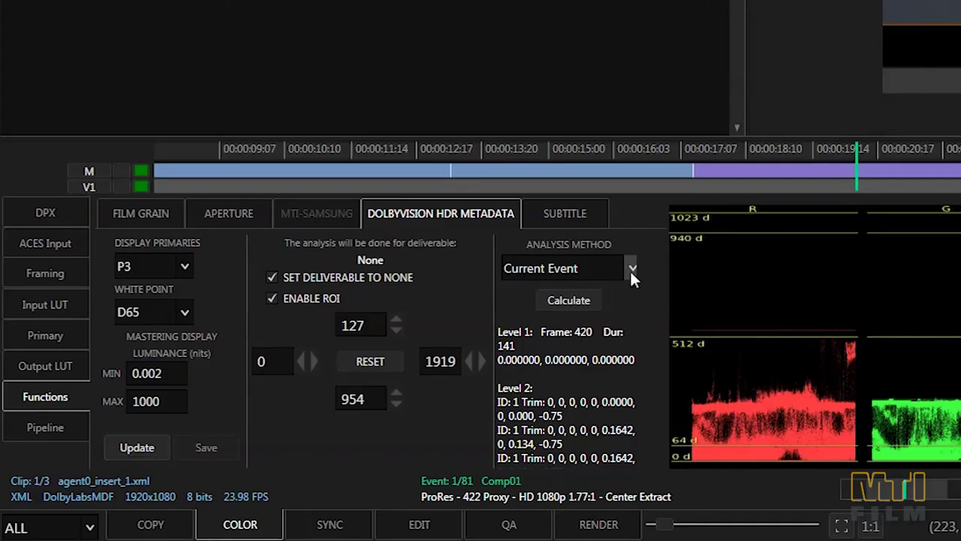
{"action": "left_click", "coordinate": [588, 303]}
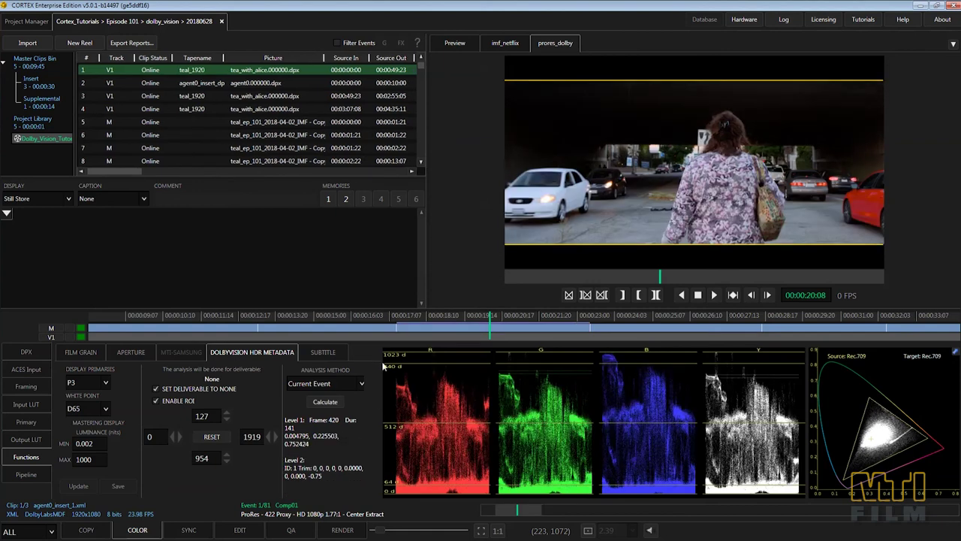
{"action": "mouse_move", "coordinate": [435, 321]}
{"action": "left_mouse_down"}
{"action": "mouse_move", "coordinate": [395, 321]}
{"action": "mouse_move", "coordinate": [416, 323]}
{"action": "left_mouse_up"}
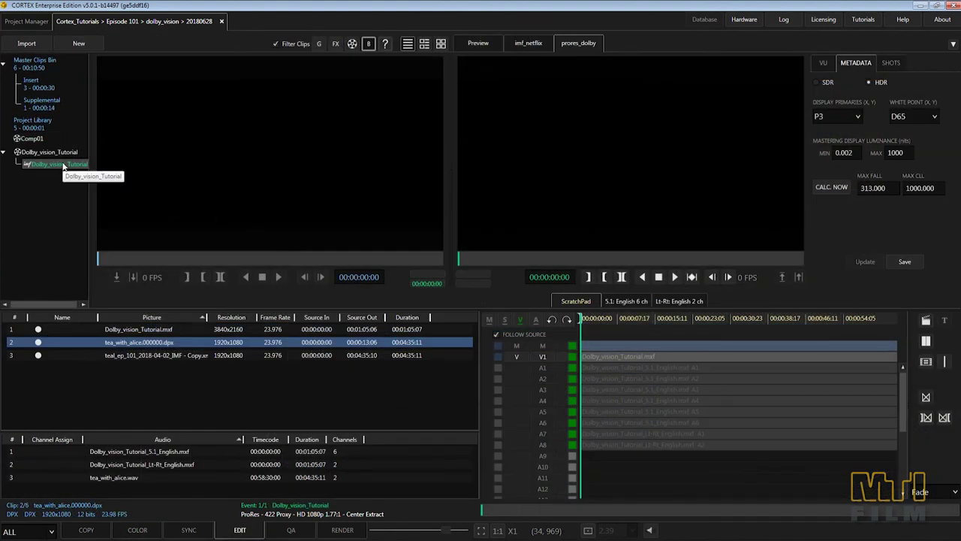
Step: Create the supplemental IMF Dolby_vision_Tutorial_Supplemental with a Full - 0 black insert level
{"action": "right_click", "coordinate": [63, 166]}
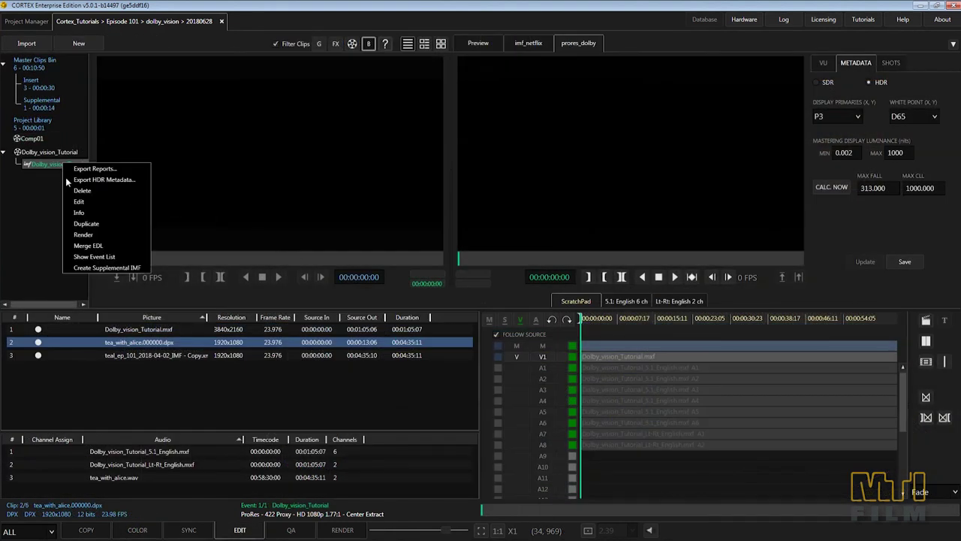
{"action": "left_click", "coordinate": [106, 267]}
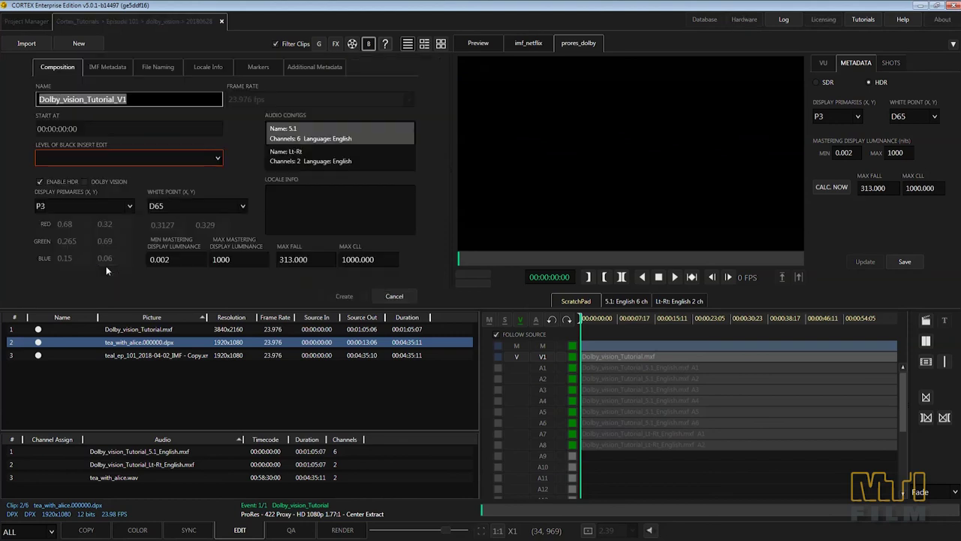
{"action": "left_click", "coordinate": [133, 157]}
{"action": "left_click", "coordinate": [133, 175]}
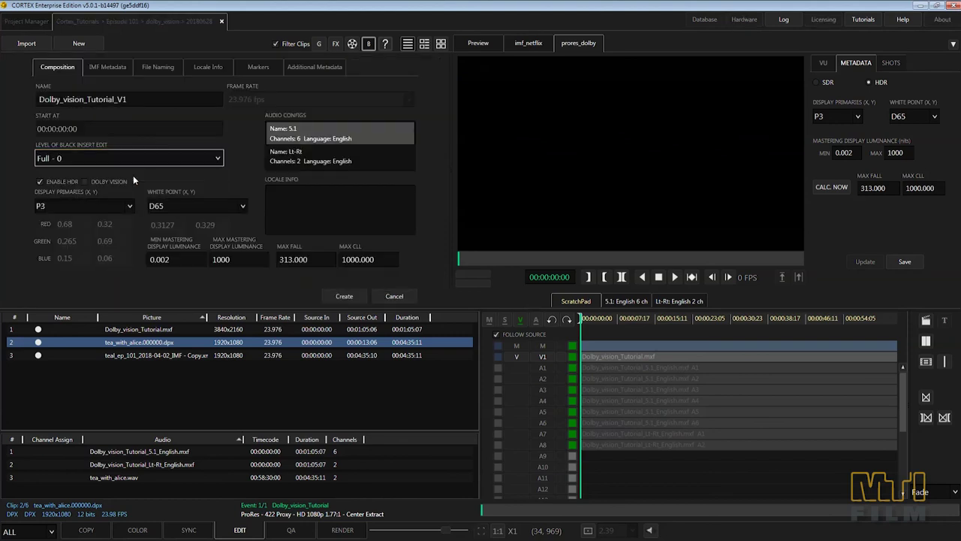
{"action": "left_click", "coordinate": [151, 99]}
{"action": "key", "text": "BackSpace"}
{"action": "key", "text": "BackSpace"}
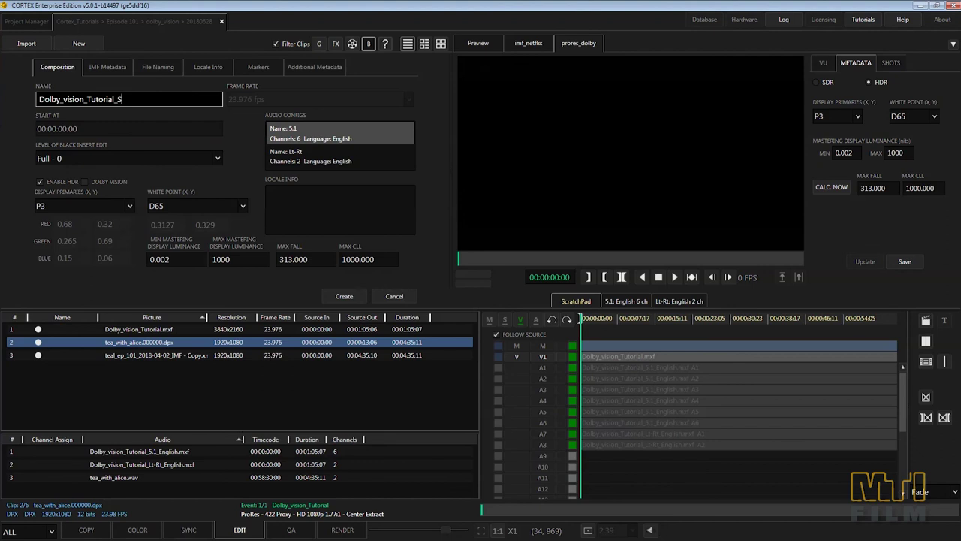
{"action": "type", "text": "Supplemental"}
{"action": "left_click", "coordinate": [335, 297]}
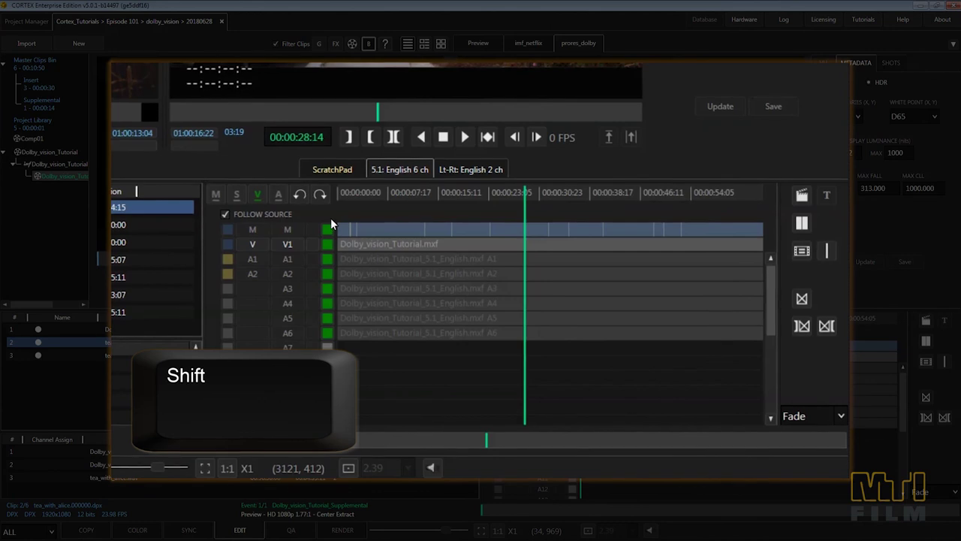
Step: Add a V2 video track, place the insert clip on it, and park the playhead there
{"action": "right_click", "coordinate": [489, 243]}
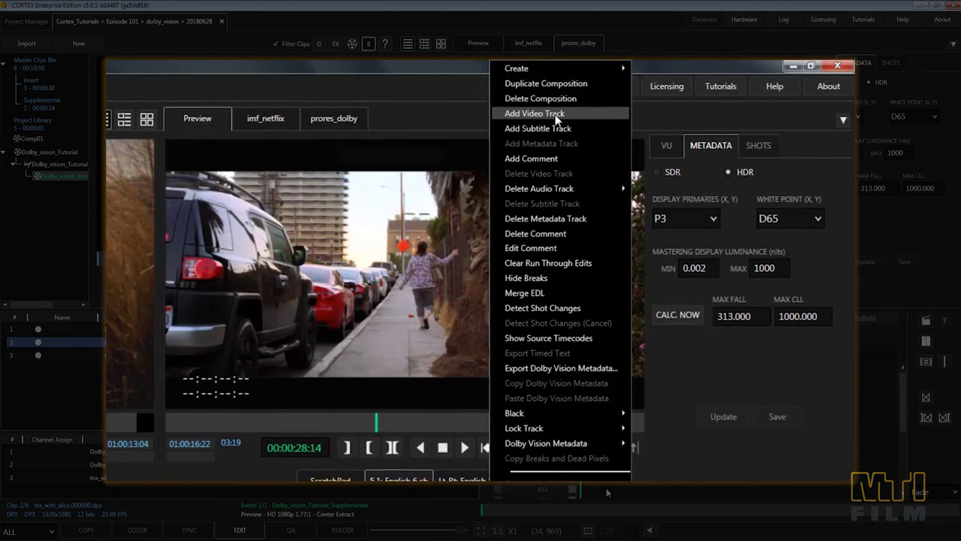
{"action": "left_click", "coordinate": [554, 114]}
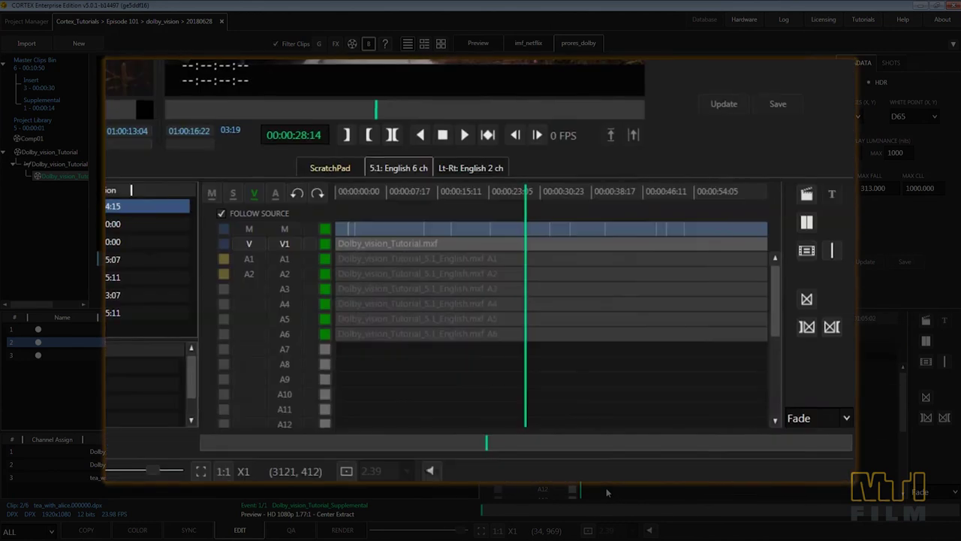
{"action": "left_click_drag", "start_coordinate": [135, 210], "coordinate": [527, 244]}
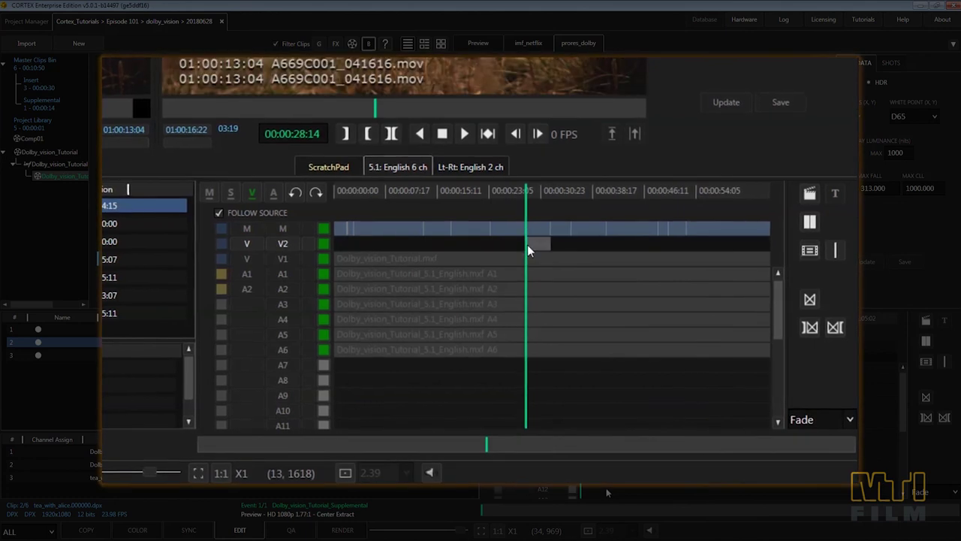
{"action": "left_click", "coordinate": [523, 193]}
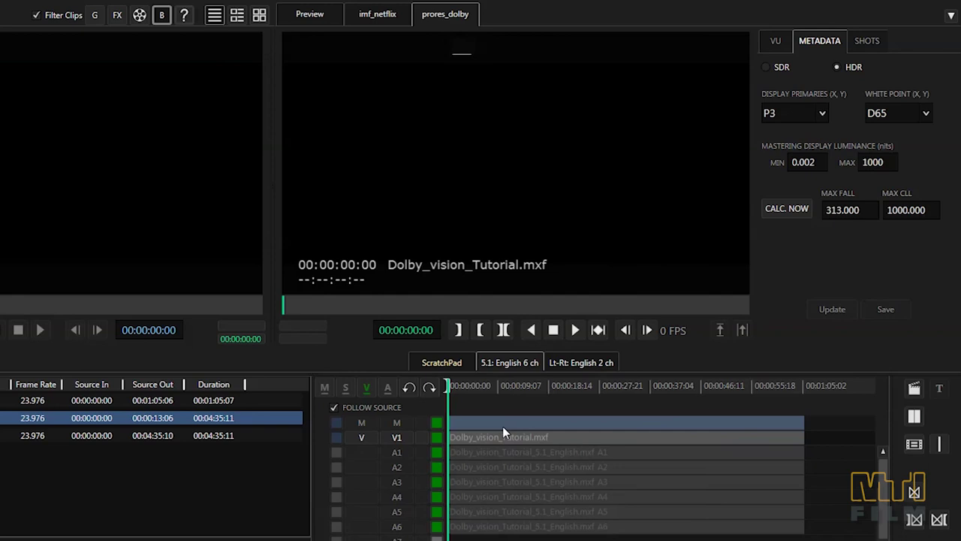
Step: Add Dolby Vision metadata shot breaks to the timeline and scrub to 00:00:09:19
{"action": "right_click", "coordinate": [505, 426]}
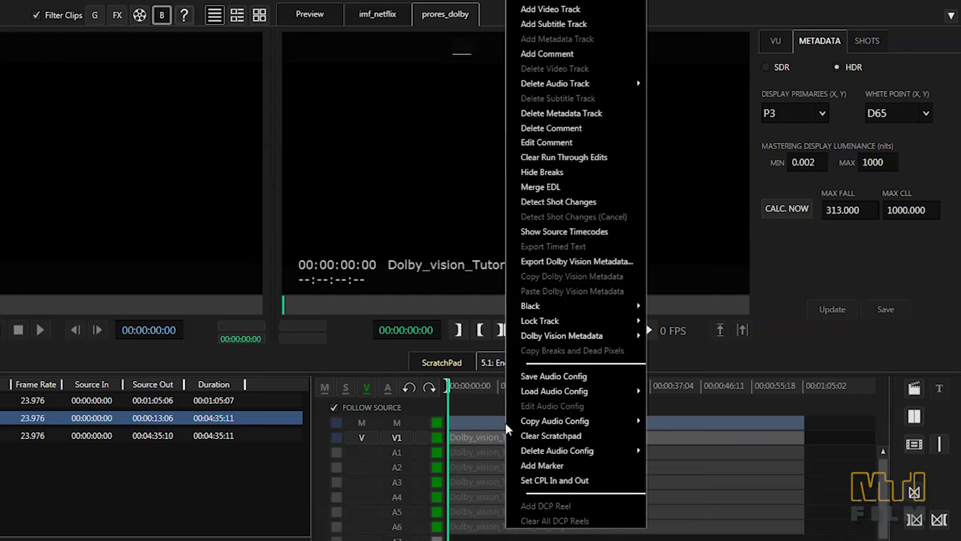
{"action": "mouse_move", "coordinate": [582, 340]}
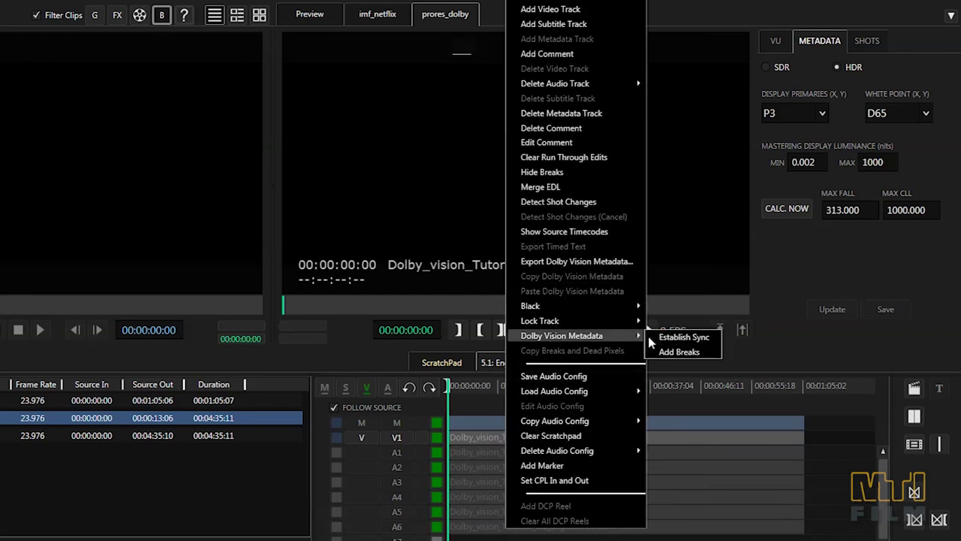
{"action": "left_click", "coordinate": [697, 352]}
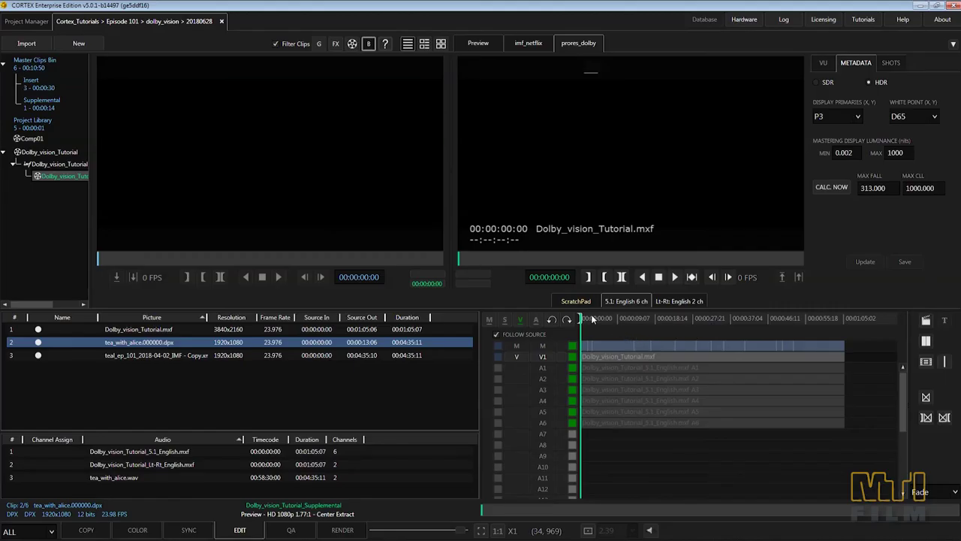
{"action": "left_click_drag", "start_coordinate": [599, 321], "coordinate": [621, 318]}
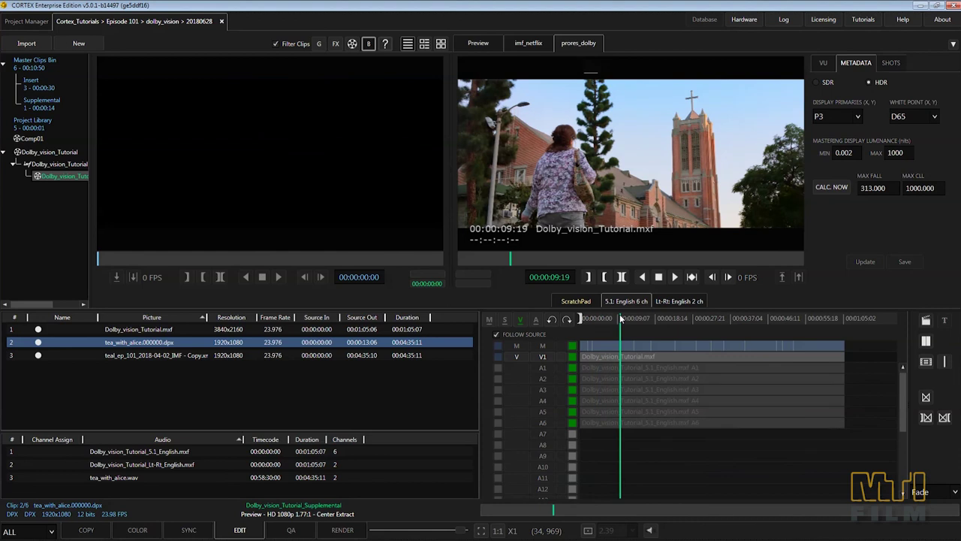